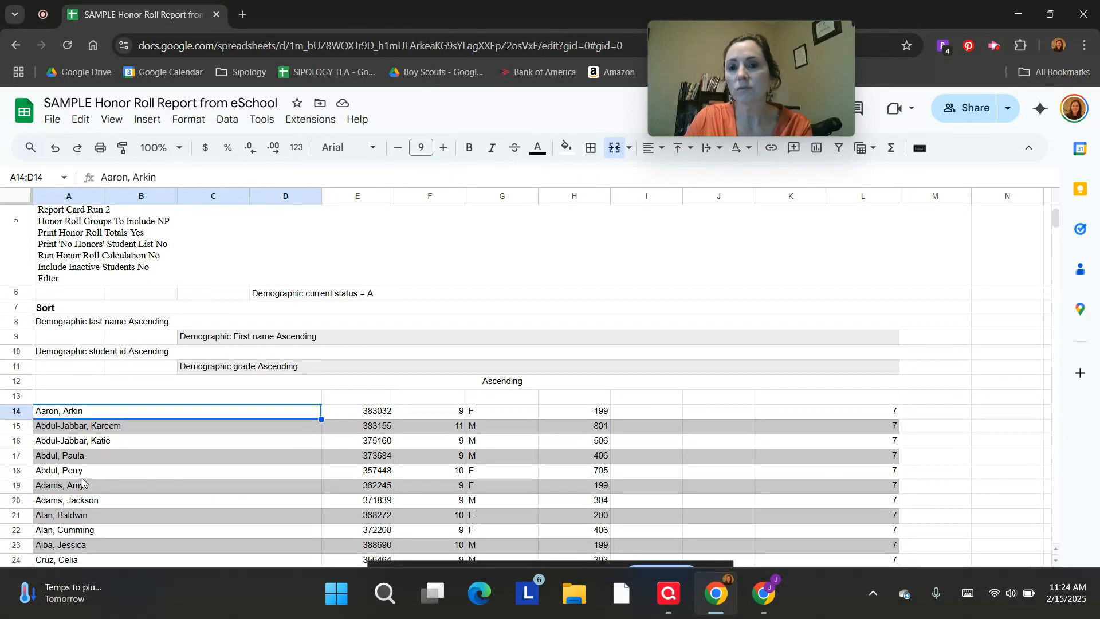
# - Copy the entire report sheet and paste it as values only into a new sheet, starting at A1
pyautogui.click(13, 198)
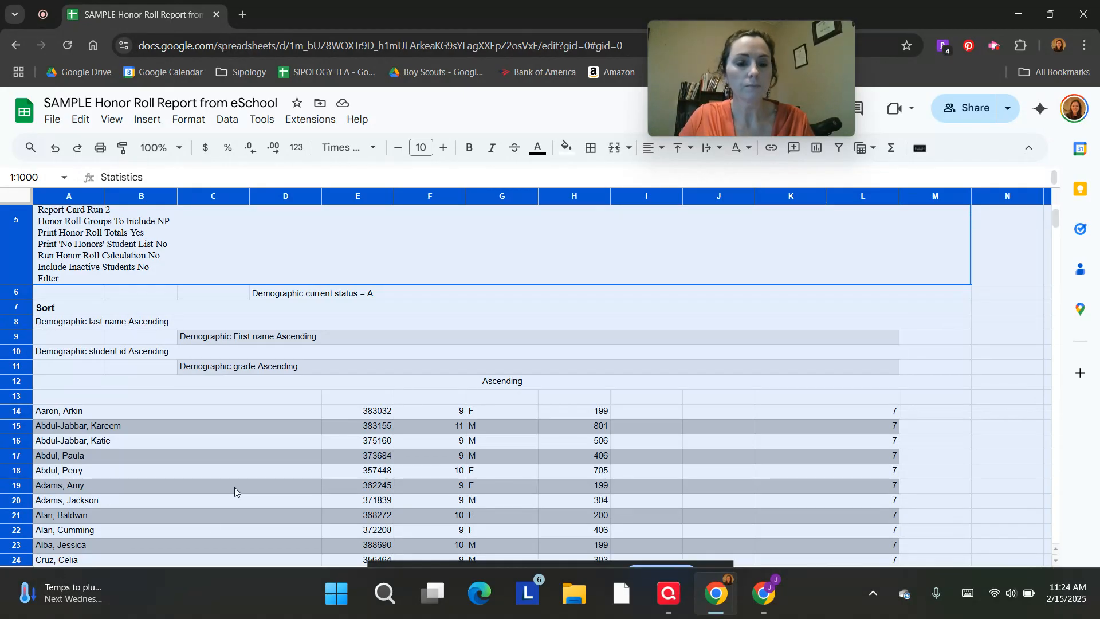
pyautogui.click(44, 588)
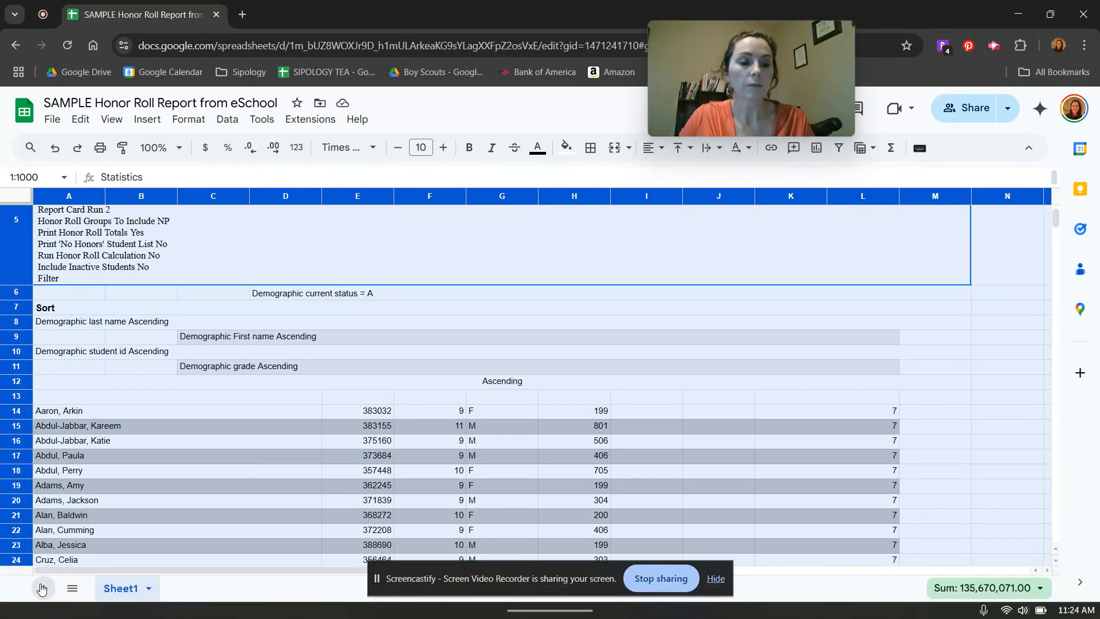
pyautogui.rightClick(74, 215)
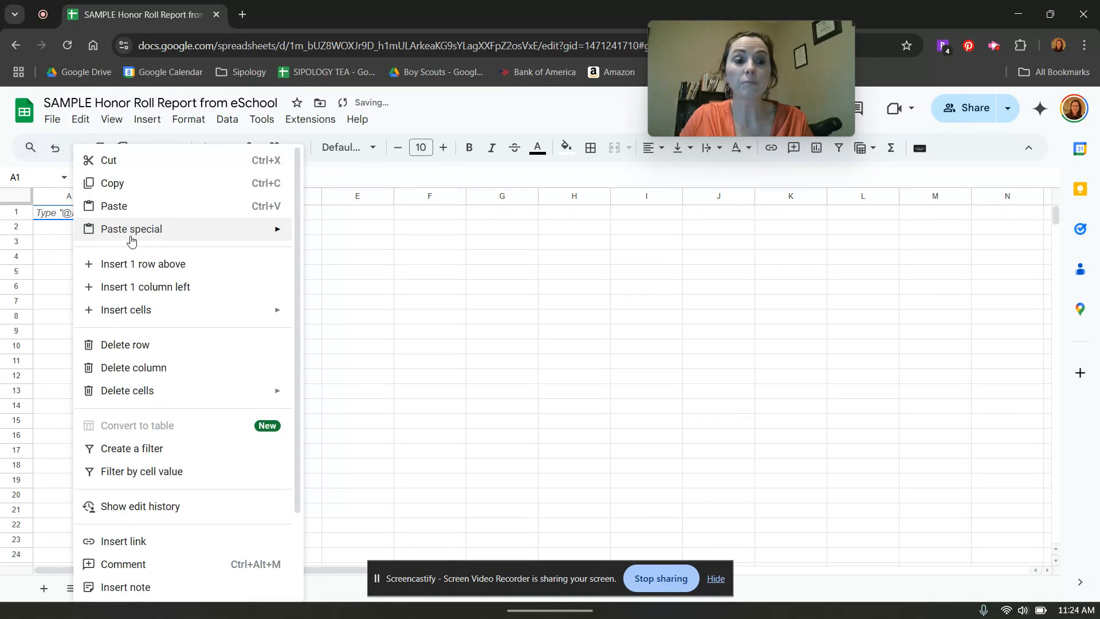
pyautogui.moveTo(134, 235)
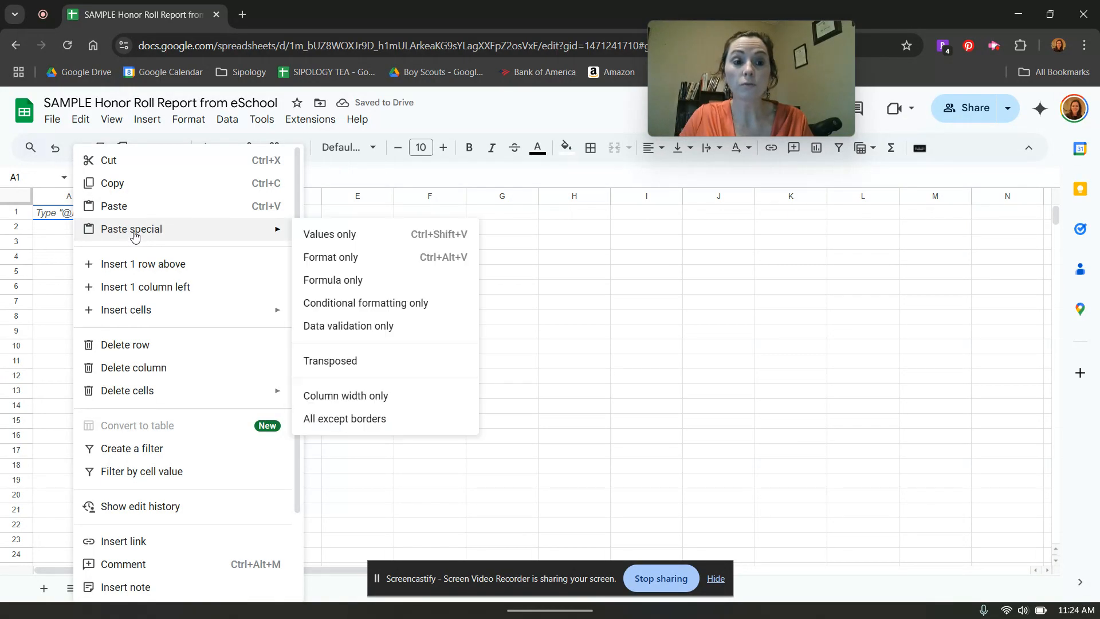
pyautogui.click(334, 239)
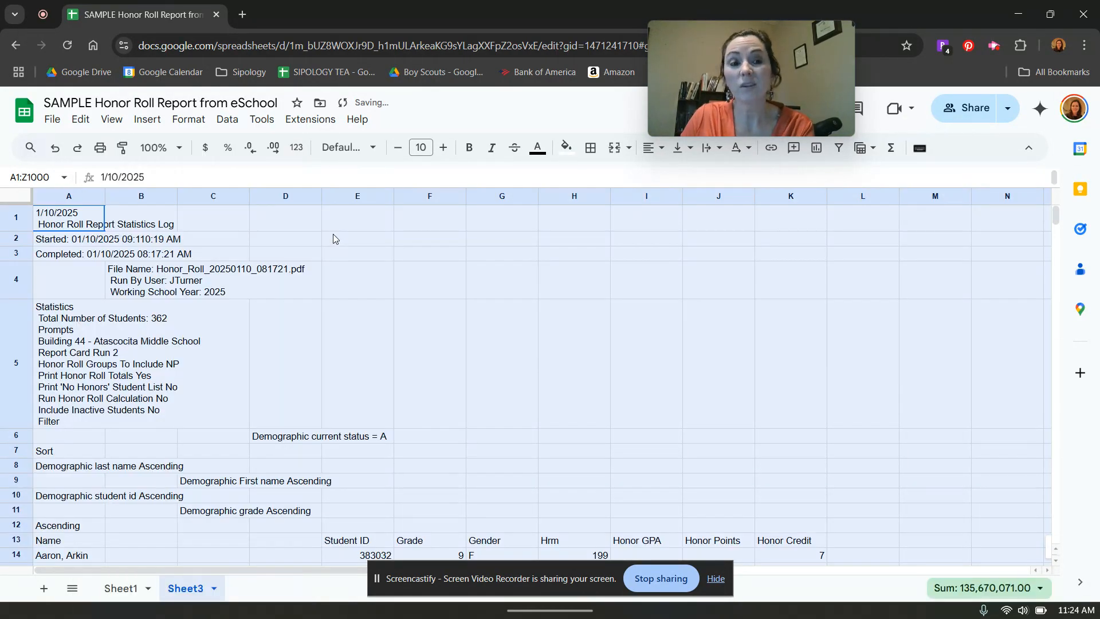
pyautogui.click(321, 281)
# - Delete rows 1 through 12 above the column headers on the new sheet
pyautogui.click(13, 510)
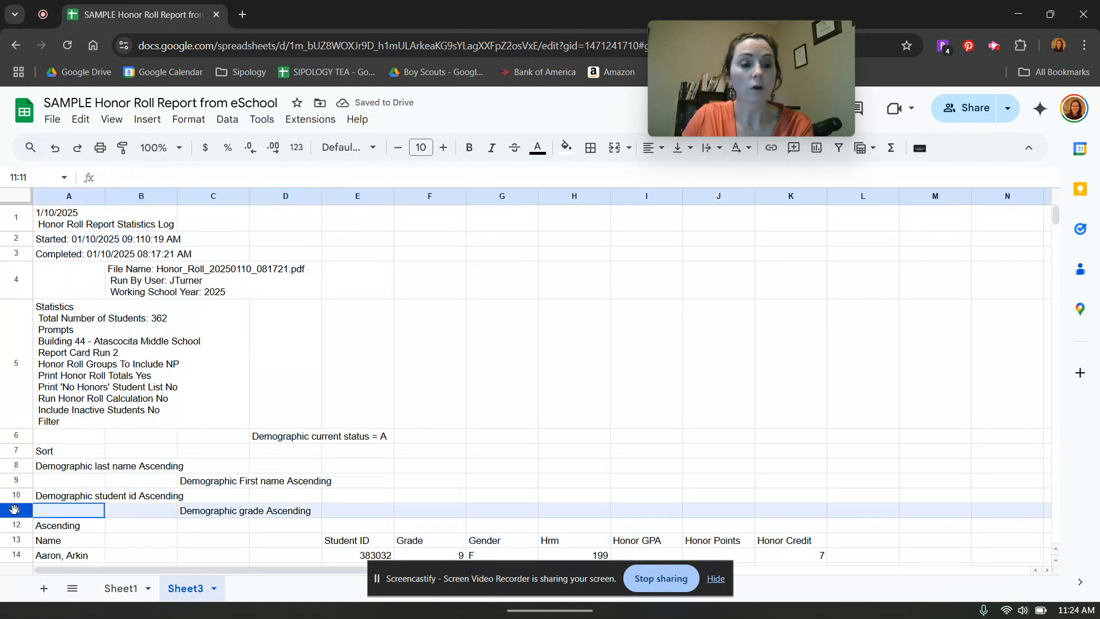
pyautogui.moveTo(13, 510); pyautogui.dragTo(14, 465)
pyautogui.moveTo(14, 520); pyautogui.dragTo(13, 219)
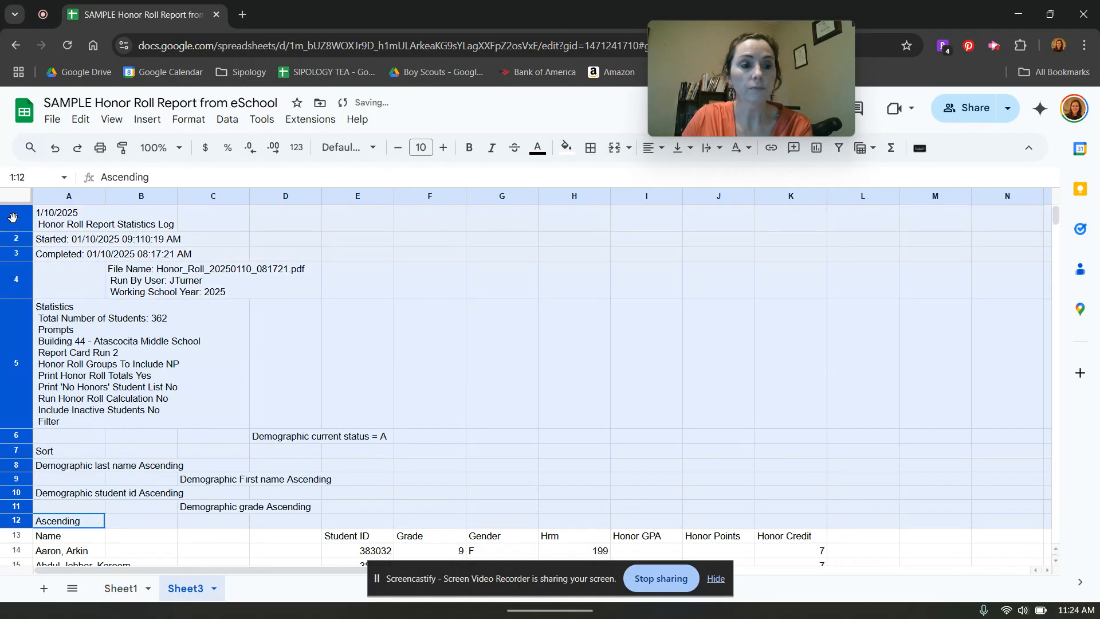
pyautogui.rightClick(13, 219)
pyautogui.click(74, 388)
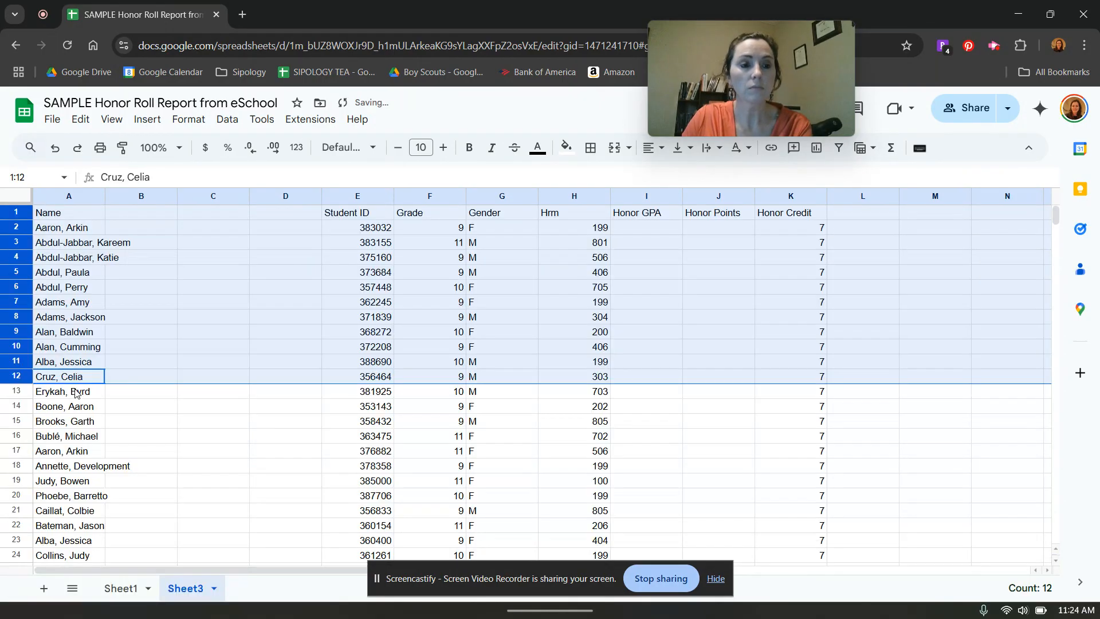
pyautogui.click(102, 242)
# - Split the Name column A into separate columns with the separator detected automatically
pyautogui.click(104, 214)
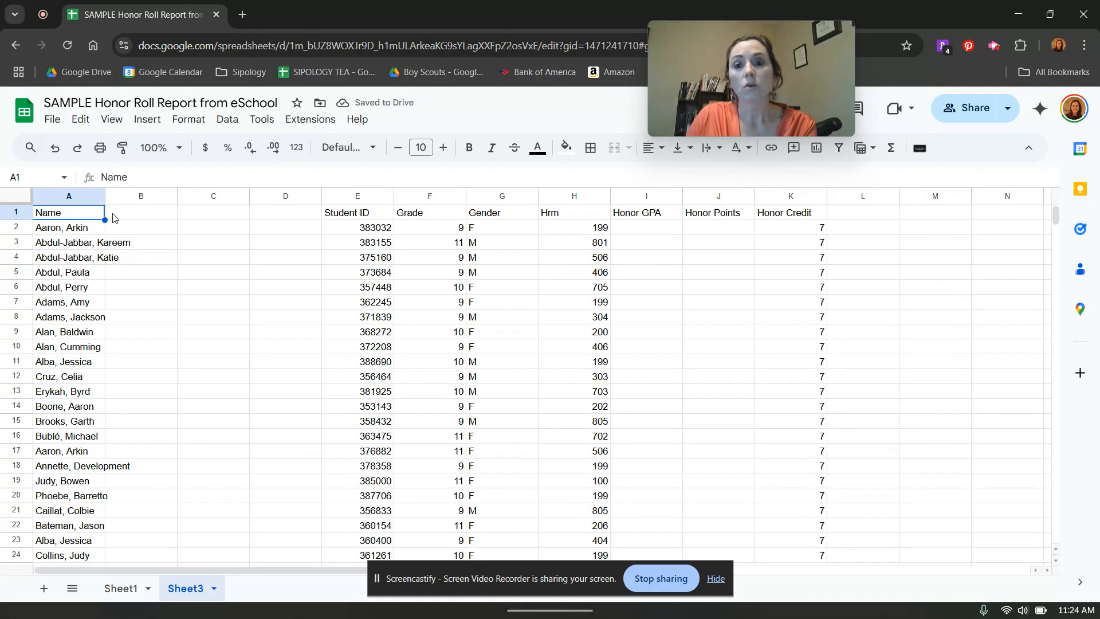
pyautogui.click(83, 197)
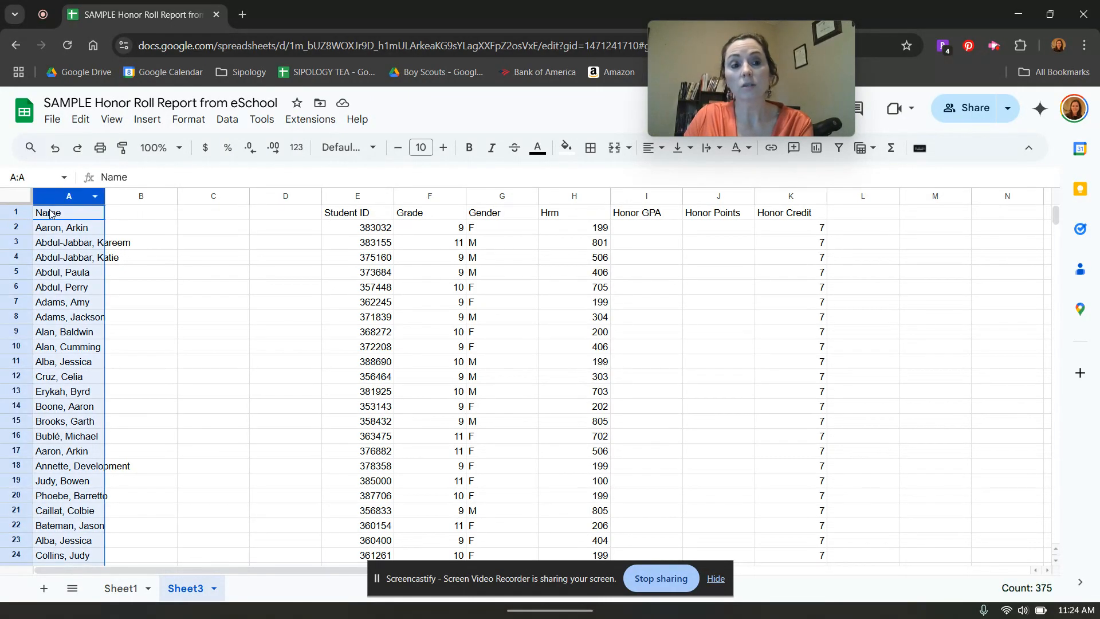
pyautogui.click(227, 120)
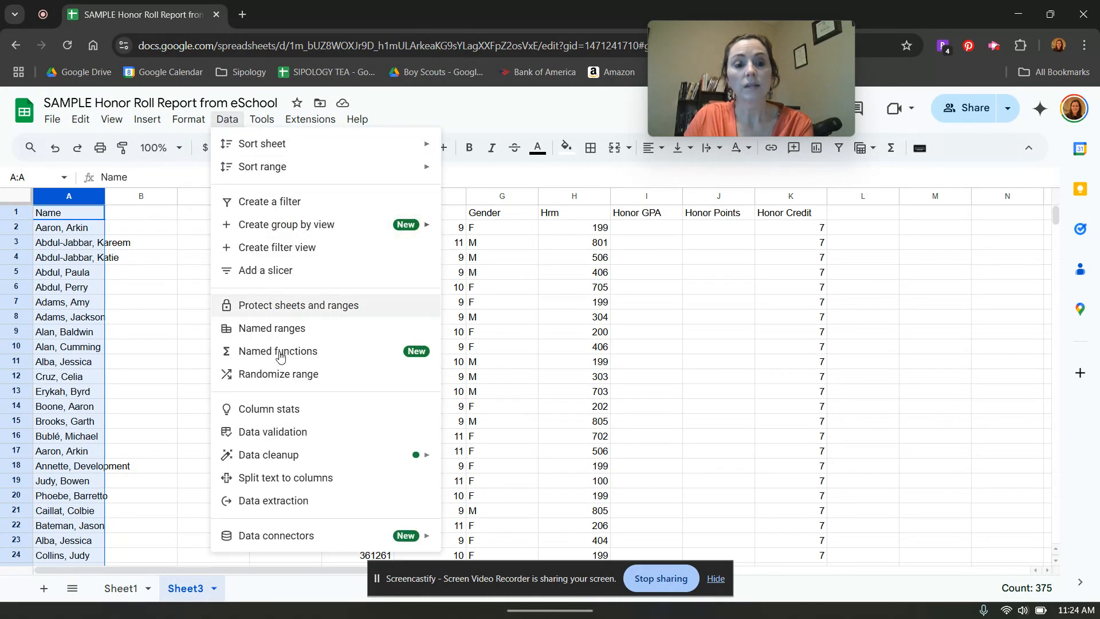
pyautogui.click(281, 479)
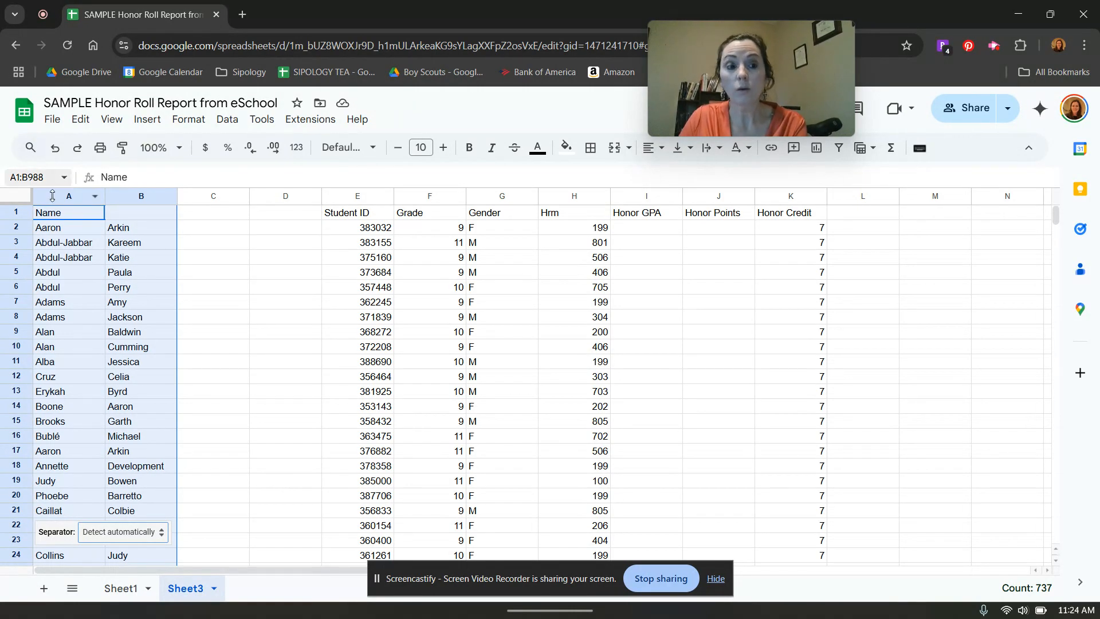
pyautogui.click(192, 532)
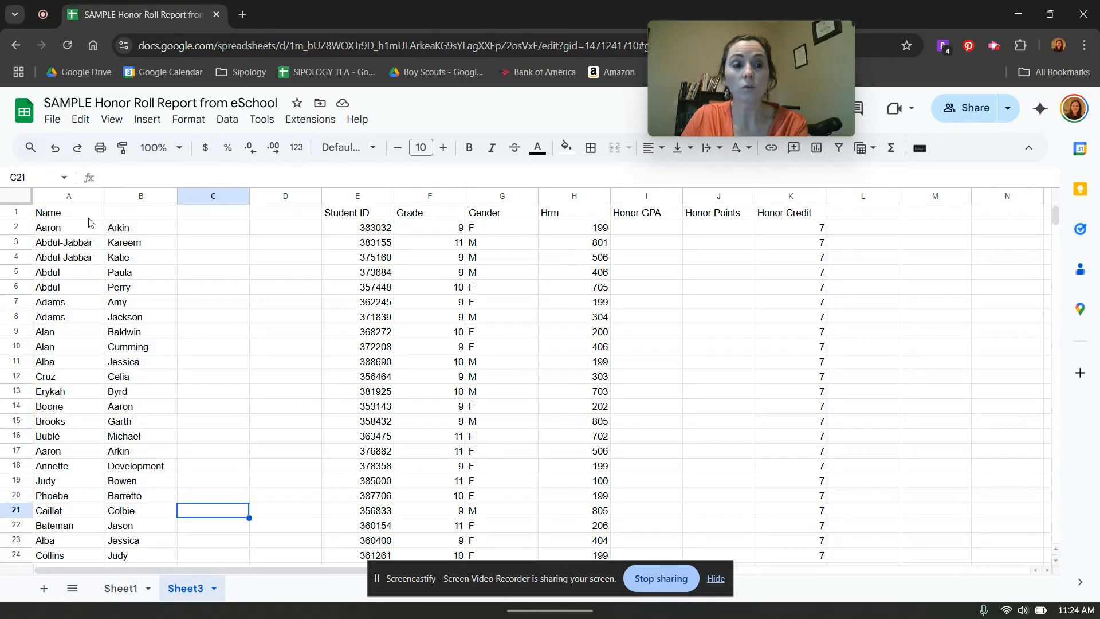
# - Replace the header in A1 with "Last nAME"
pyautogui.click(83, 218)
pyautogui.write('Last')
pyautogui.press('capslock')
pyautogui.write('N')
pyautogui.press('BackSpace')
pyautogui.write('nAME')
pyautogui.press('Tab')
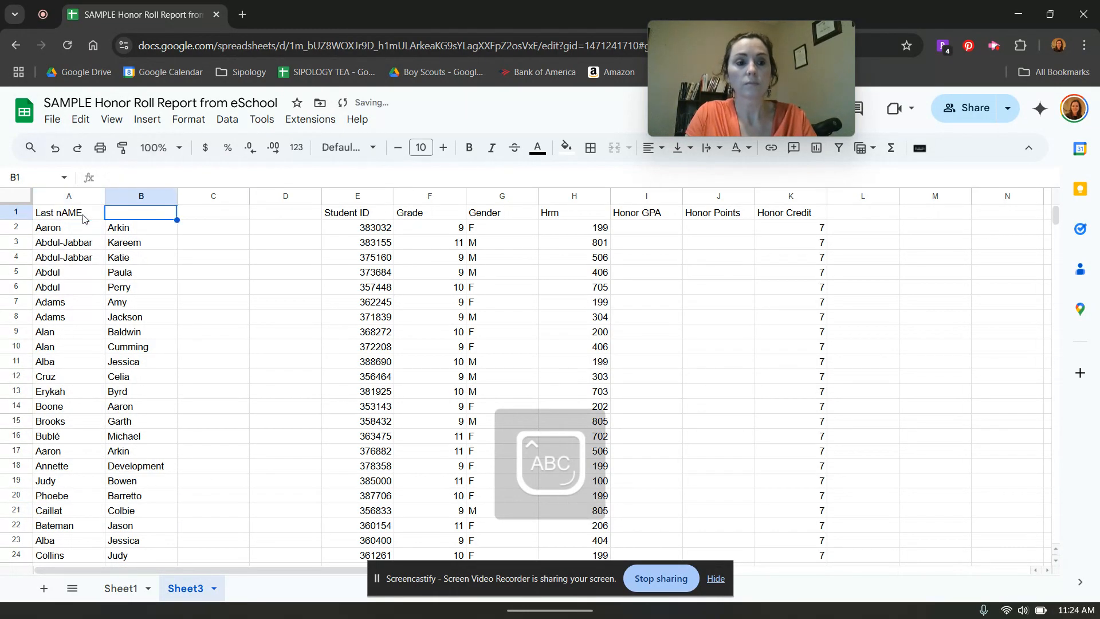
# - Enter the header "First Name" in B1
pyautogui.write('FIRST')
pyautogui.press('BackSpace')
pyautogui.press('BackSpace')
pyautogui.press('BackSpace')
pyautogui.press('BackSpace')
pyautogui.press('BackSpace')
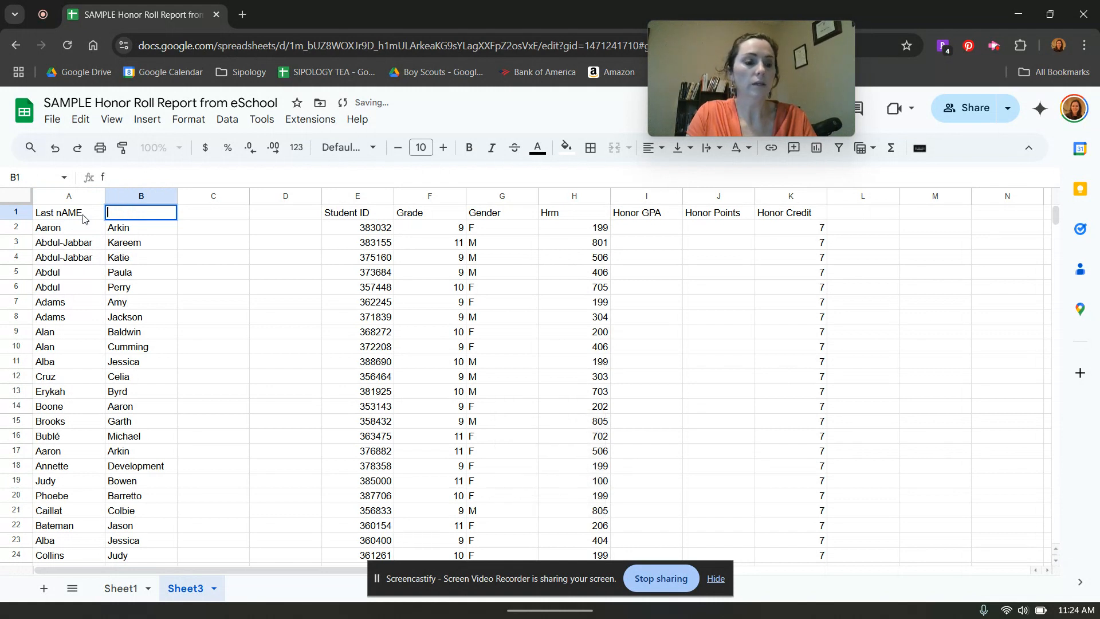
pyautogui.press('capslock')
pyautogui.write('First Name')
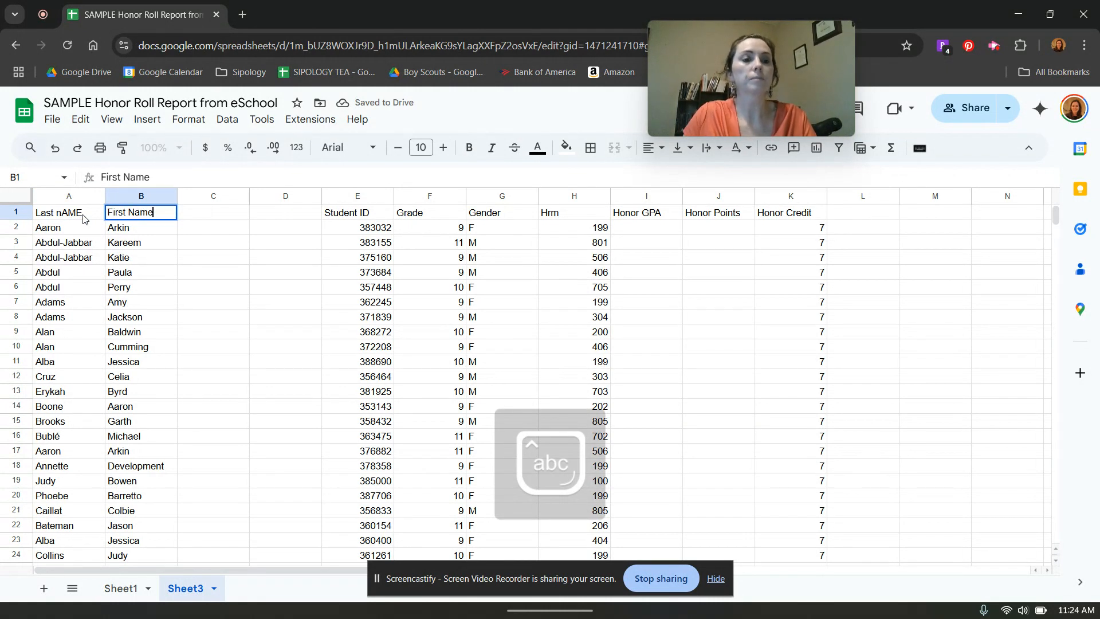
# - Correct the capitalization of the header in A1 so it reads "Last Name"
pyautogui.click(80, 216)
pyautogui.doubleClick(124, 177)
pyautogui.write('Name')
pyautogui.click(257, 279)
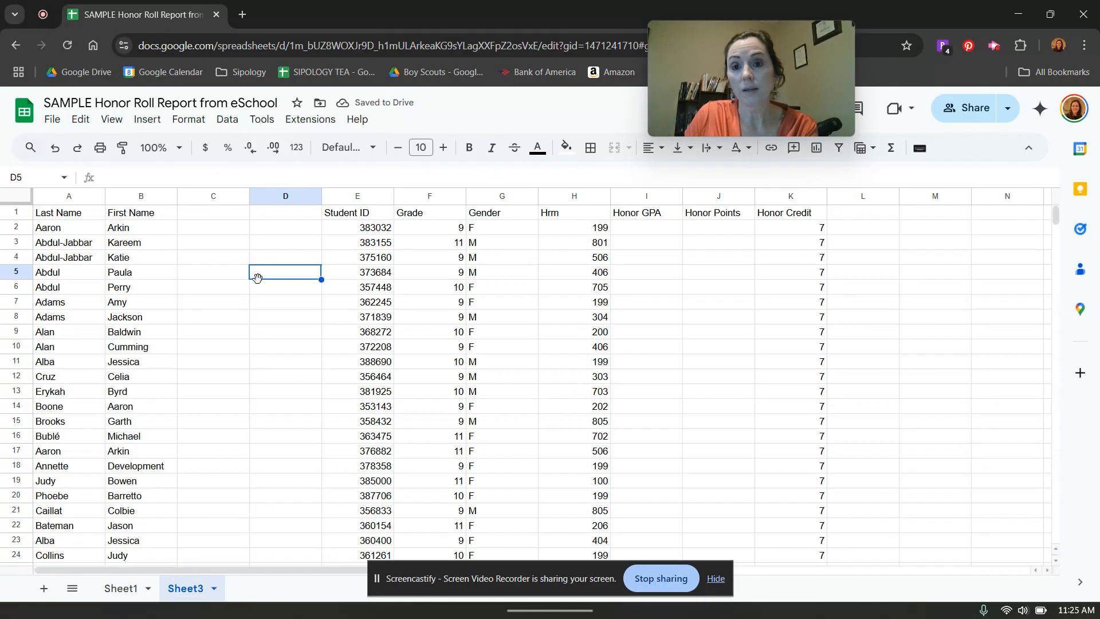
# - Enter the formula =B2&A2 in C2 to join the first and last name
pyautogui.click(224, 229)
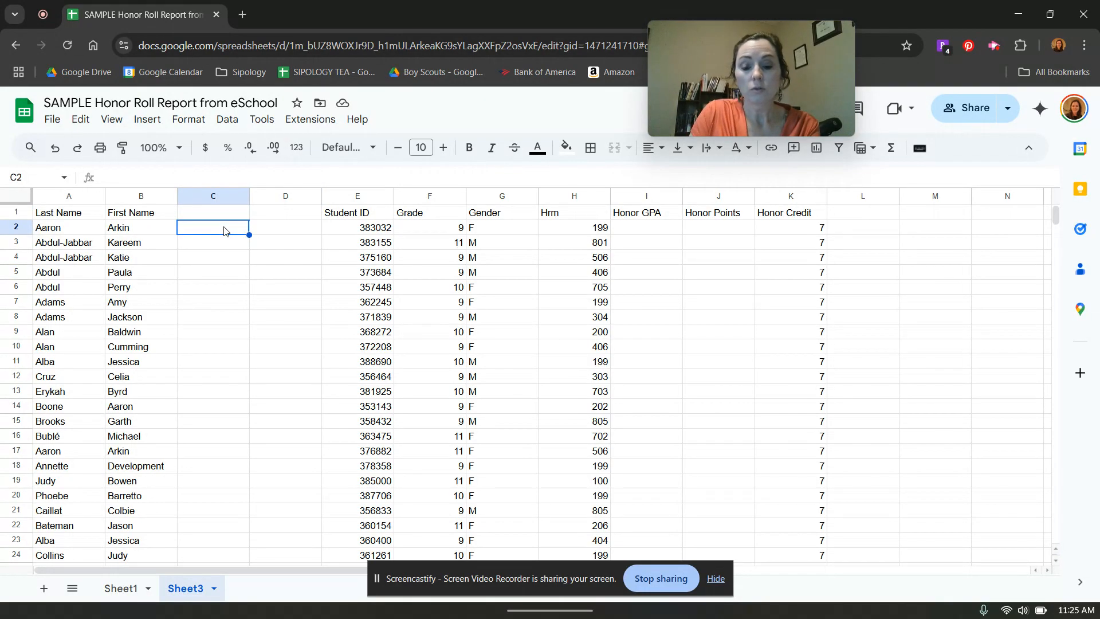
pyautogui.write('=')
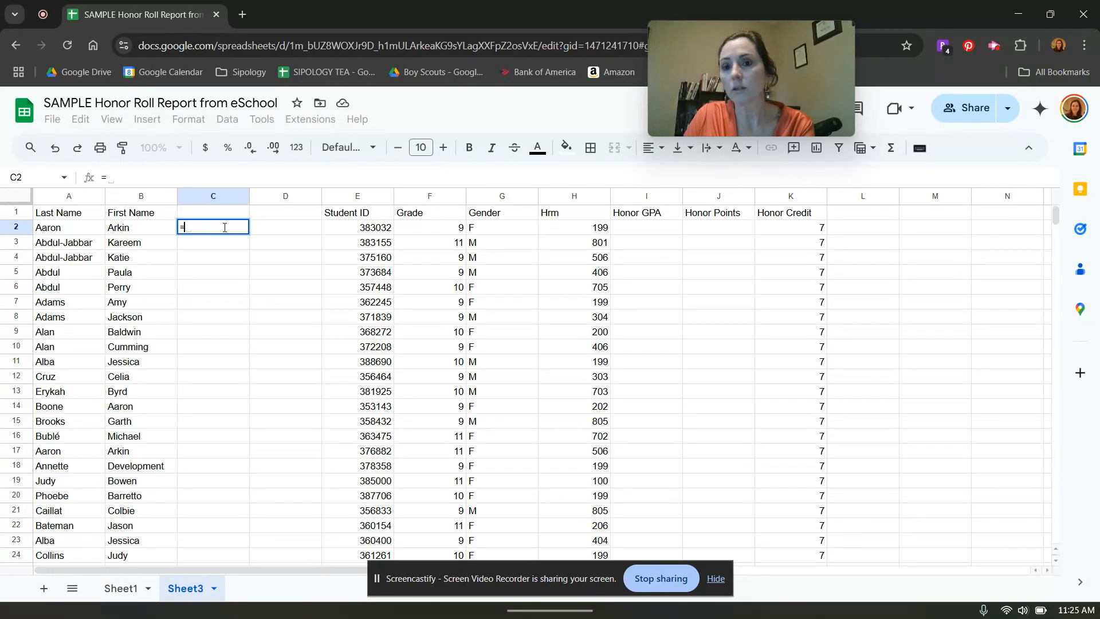
pyautogui.click(140, 231)
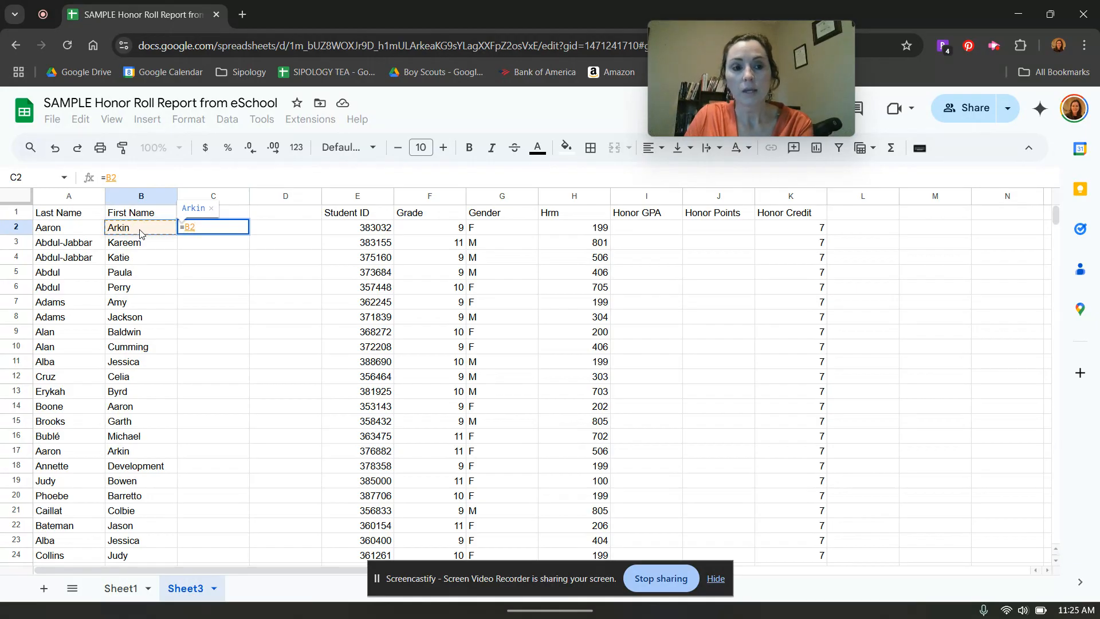
pyautogui.write('&')
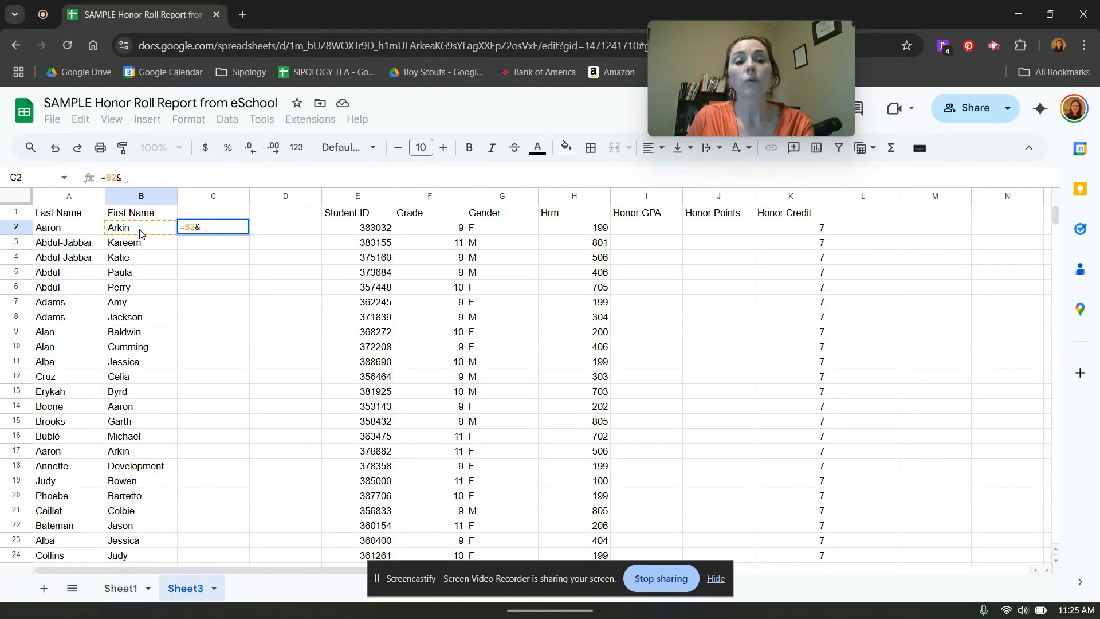
pyautogui.click(72, 229)
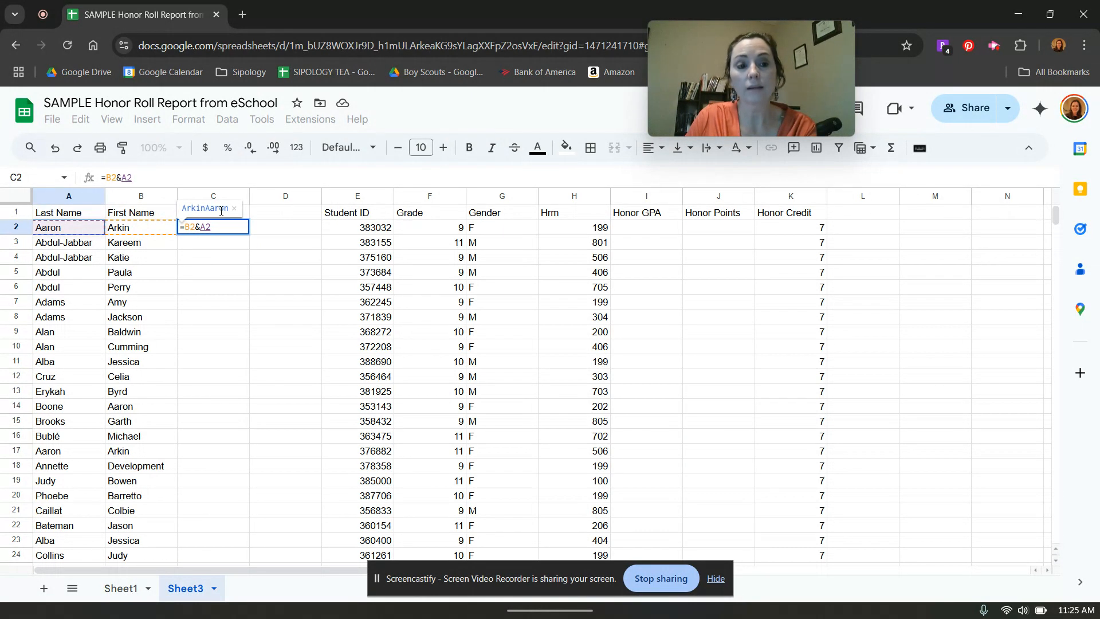
pyautogui.press('Return')
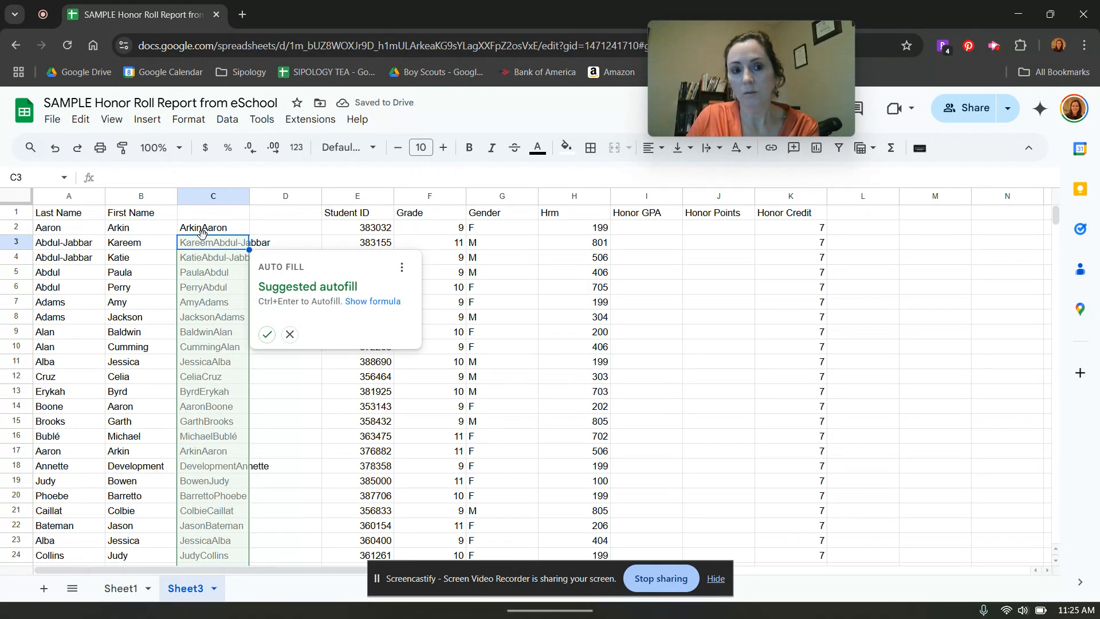
# - Rework the formula in C2 to =B2&" "&A2 so a space separates the first and last name
pyautogui.click(201, 229)
pyautogui.moveTo(133, 179); pyautogui.dragTo(118, 181)
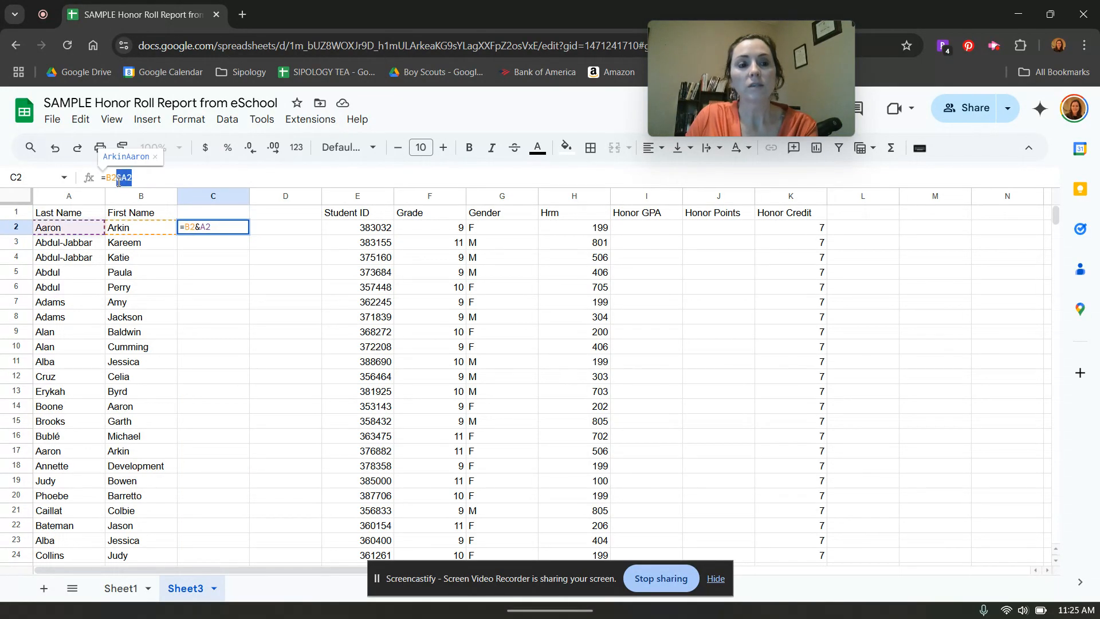
pyautogui.press('BackSpace')
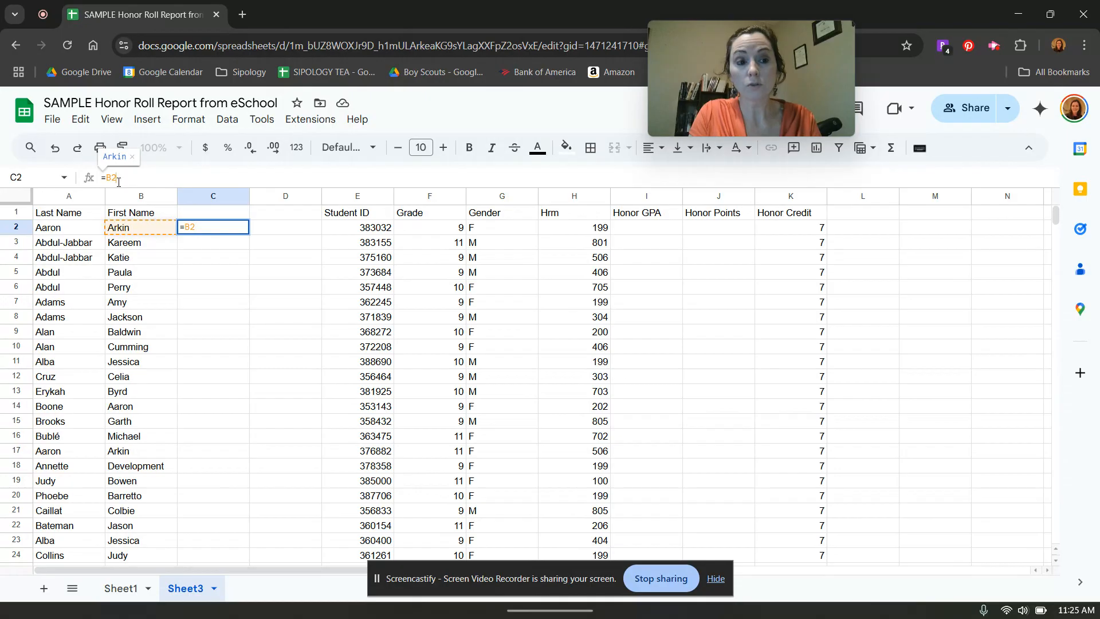
pyautogui.click(129, 231)
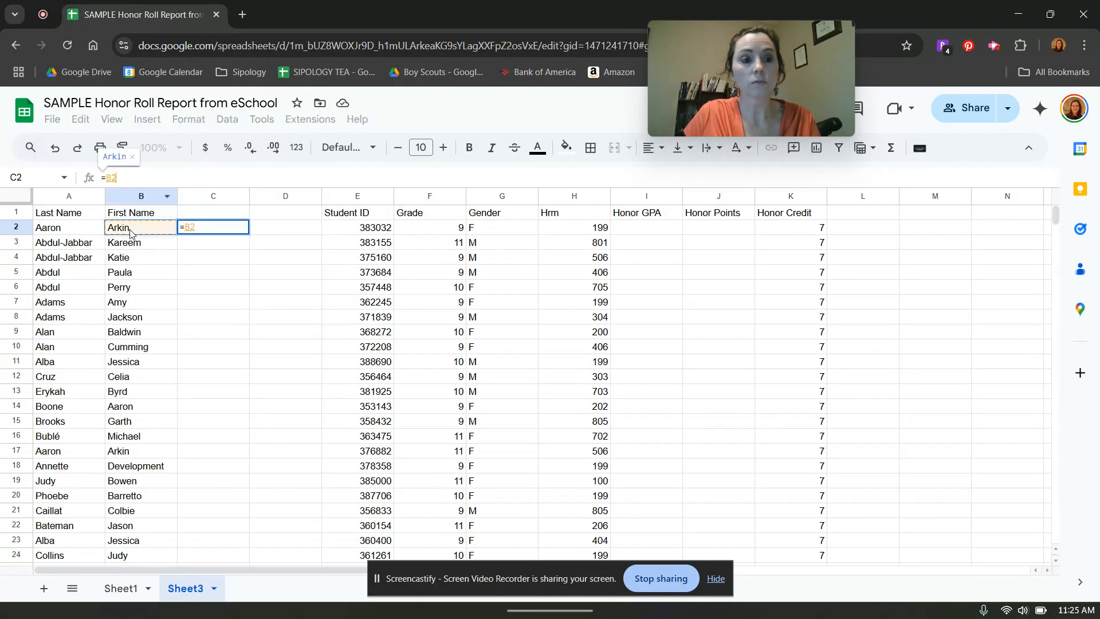
pyautogui.write('&')
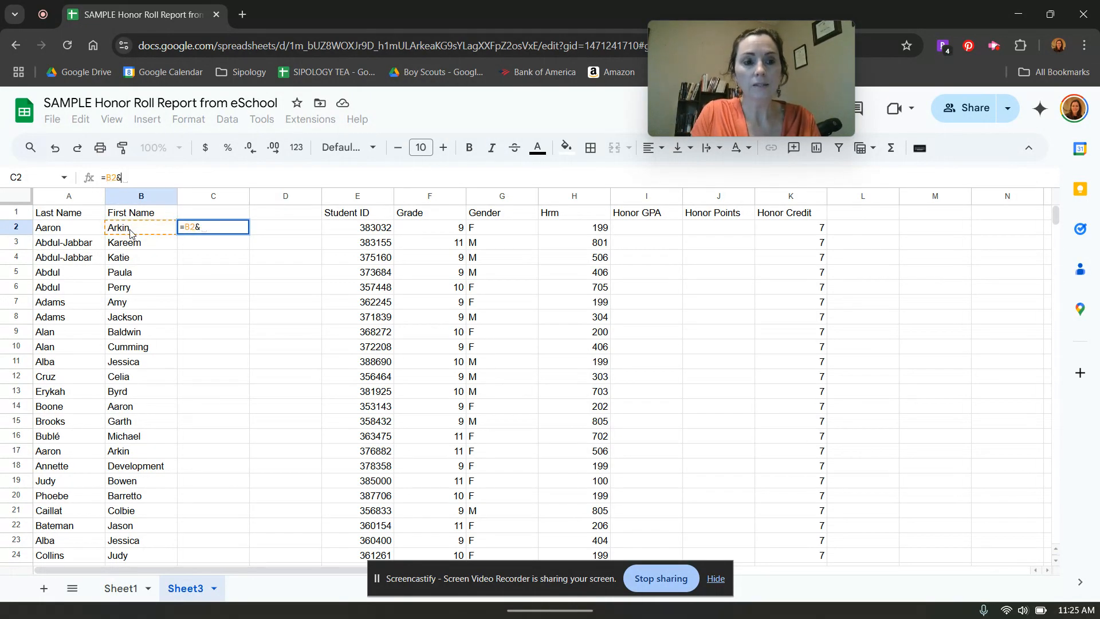
pyautogui.write('"')
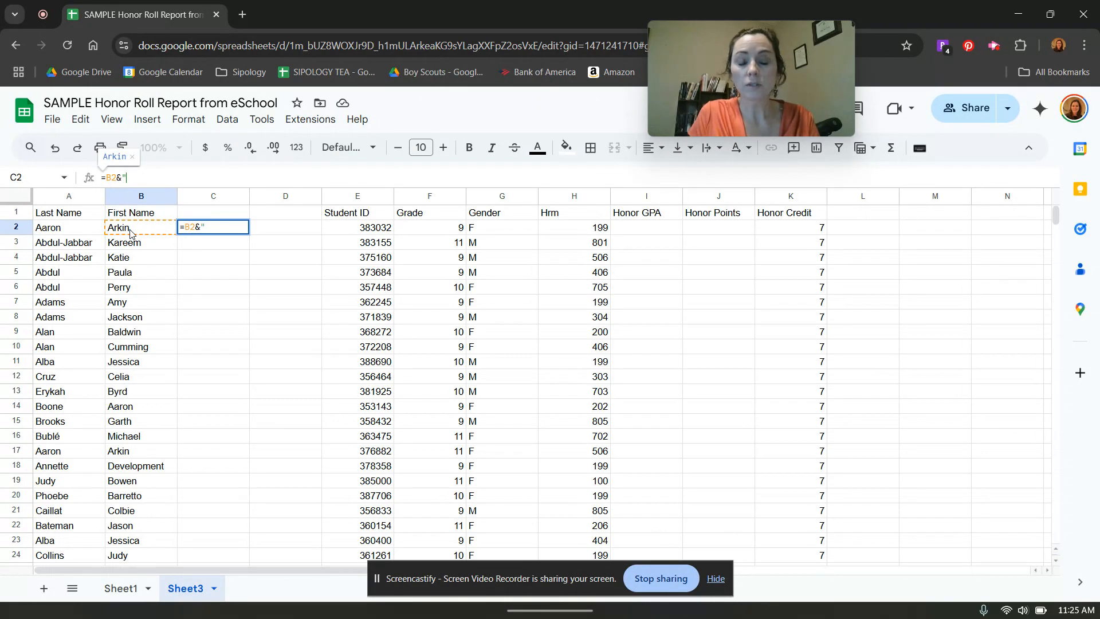
pyautogui.write(' "')
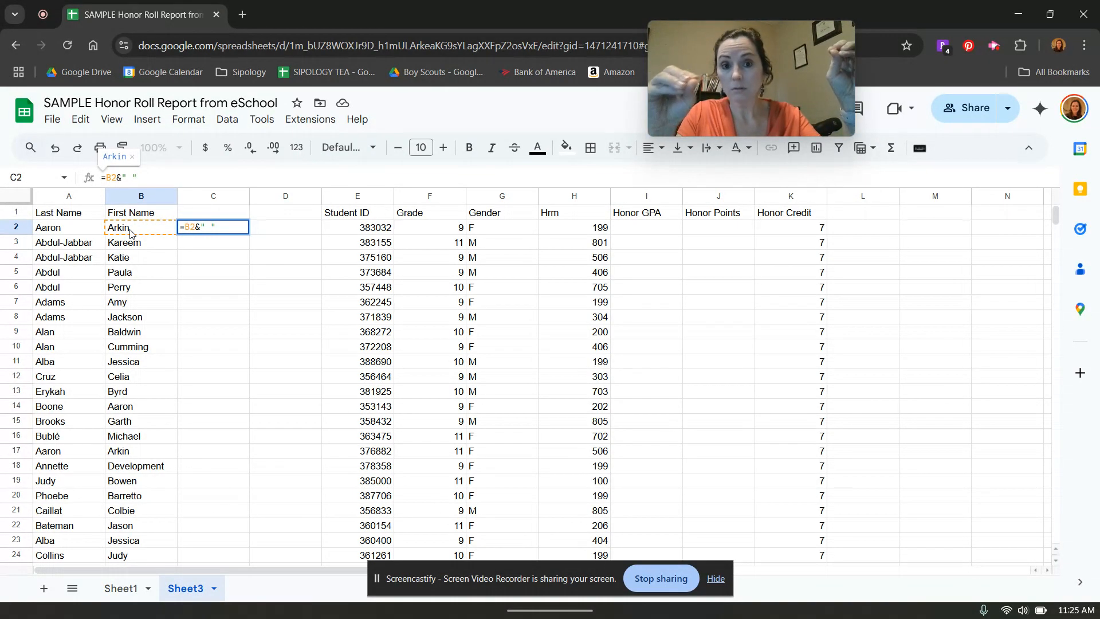
pyautogui.write('&')
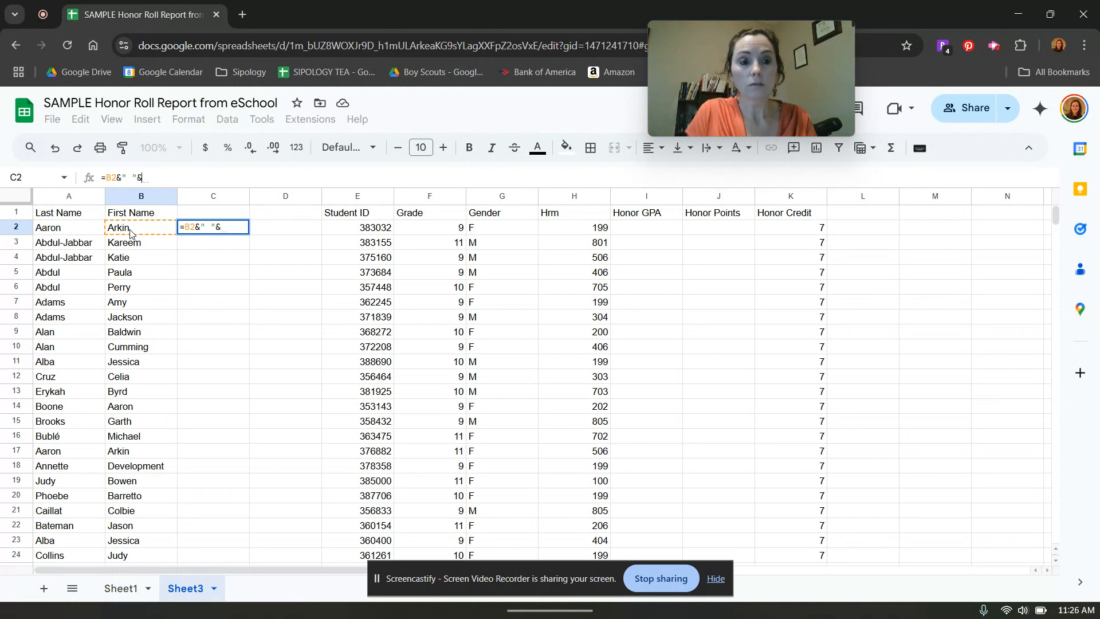
pyautogui.click(79, 229)
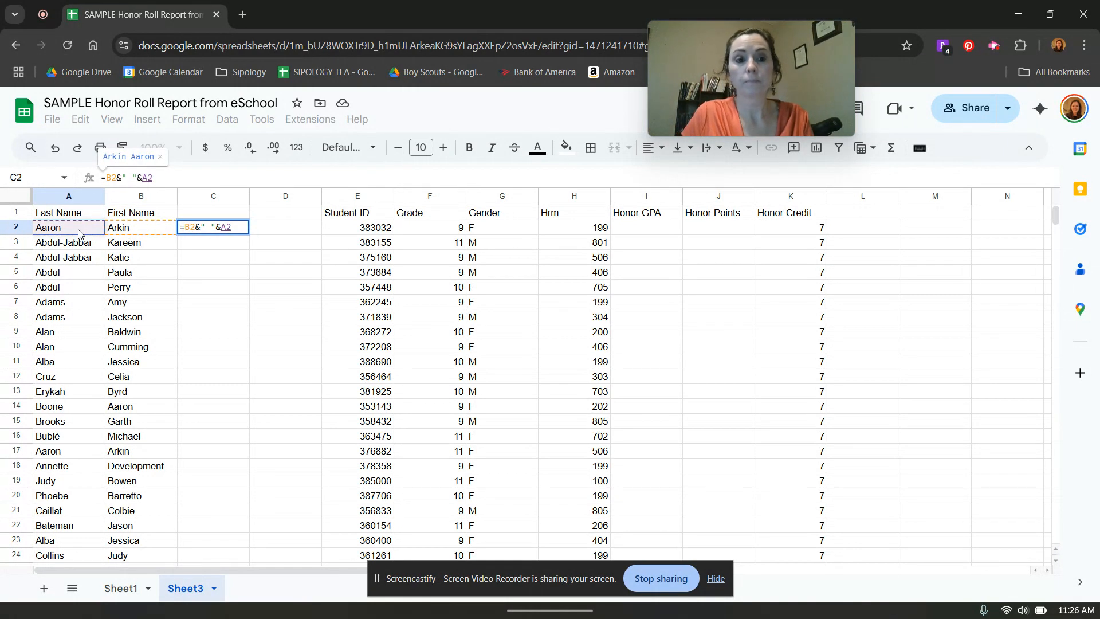
pyautogui.press('Return')
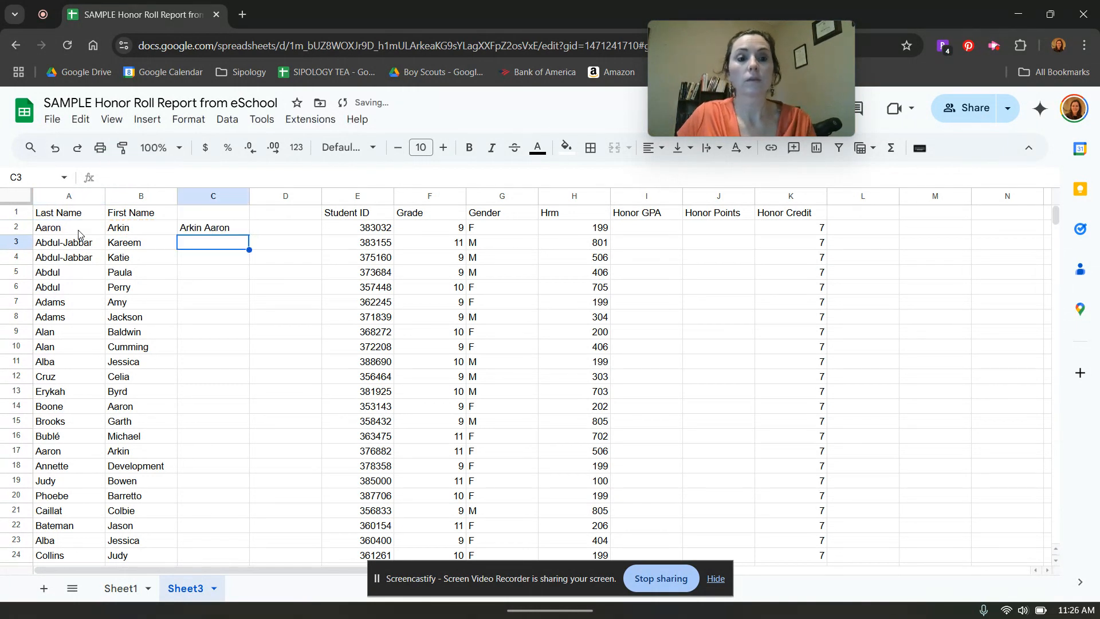
# - Replace the space between the quotation marks in the C2 formula with a comma, making it =B2&","&A2
pyautogui.click(219, 230)
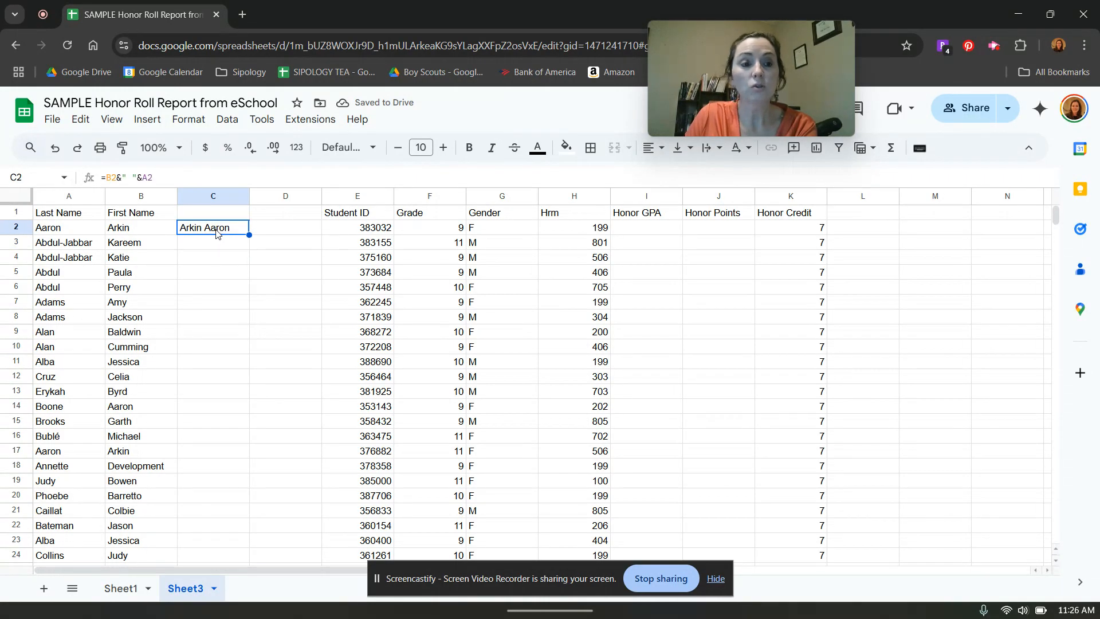
pyautogui.doubleClick(128, 178)
pyautogui.write(',')
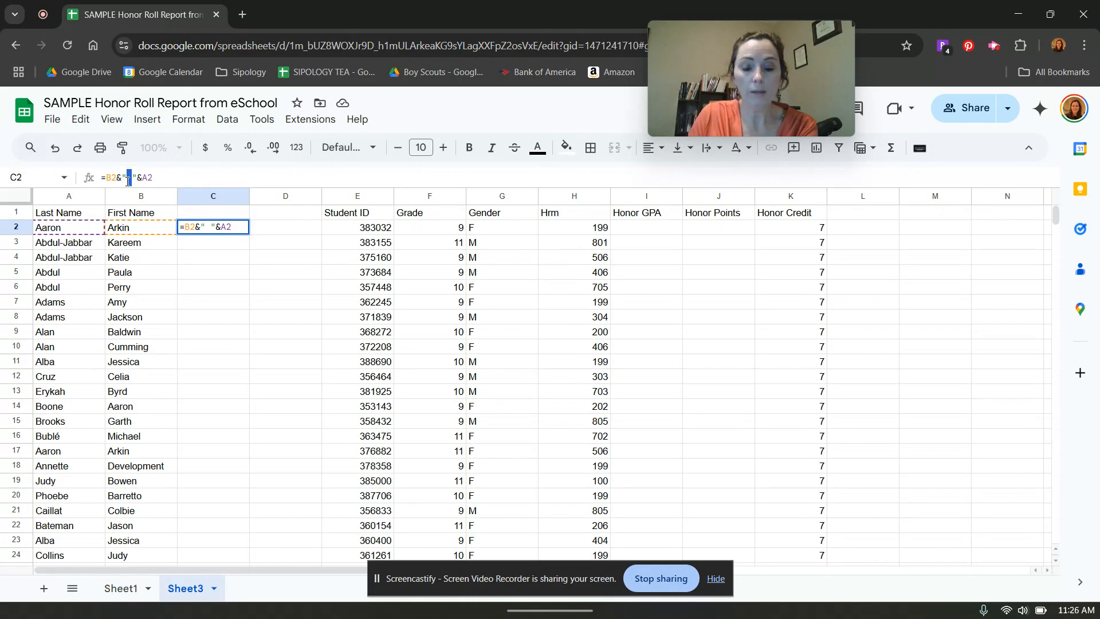
pyautogui.press('Return')
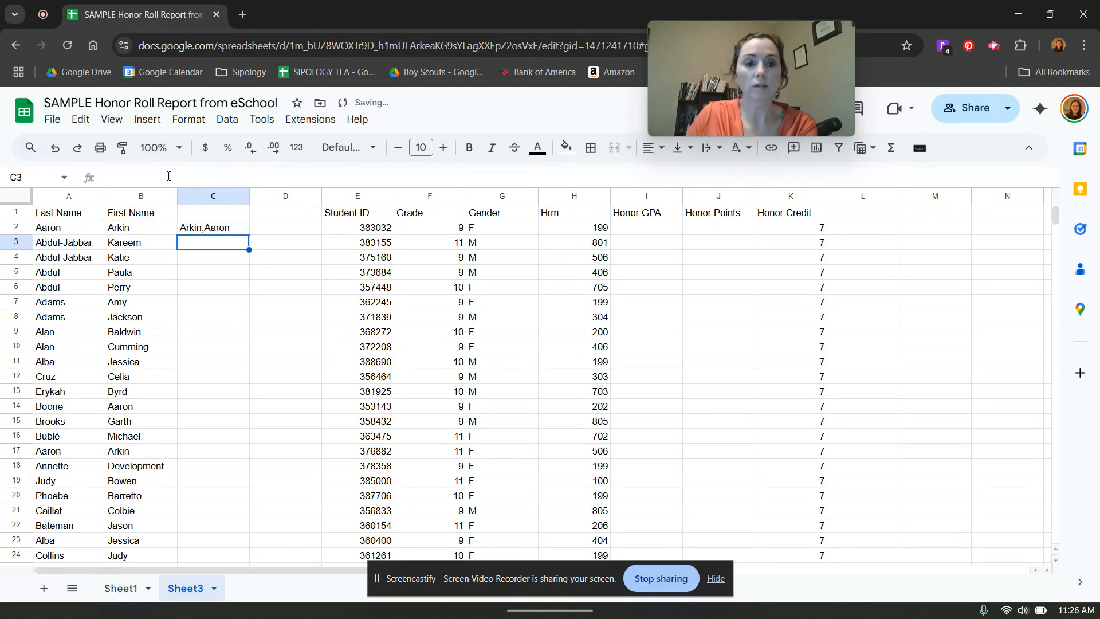
# - Replace the comma between the quotation marks in the C2 formula with 1, making it =B2&"1"&A2
pyautogui.doubleClick(128, 178)
pyautogui.write('1')
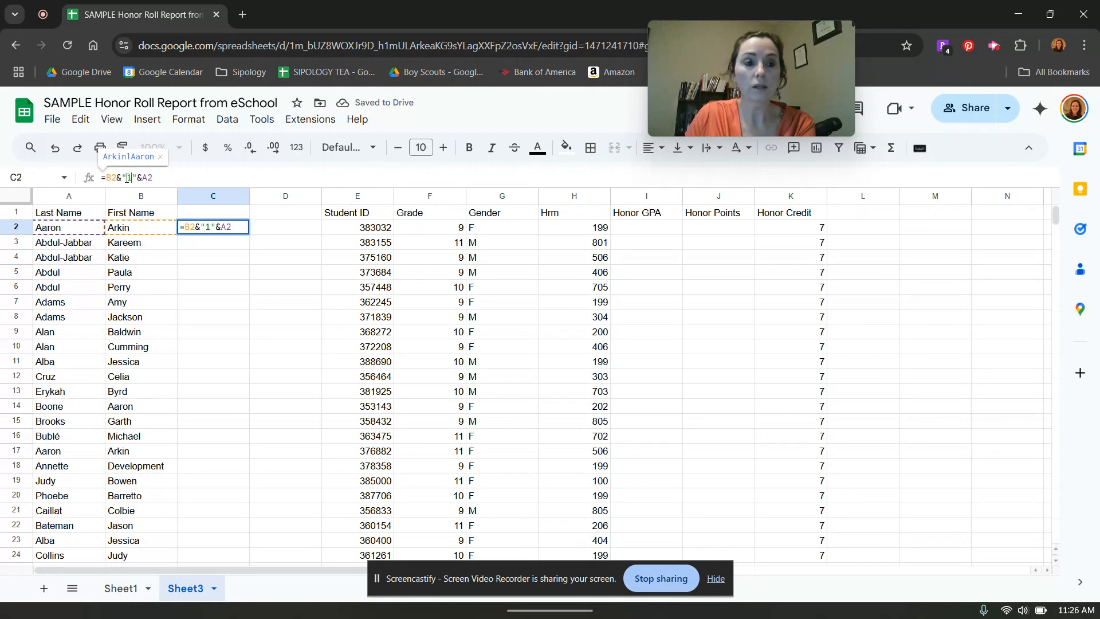
pyautogui.press('Return')
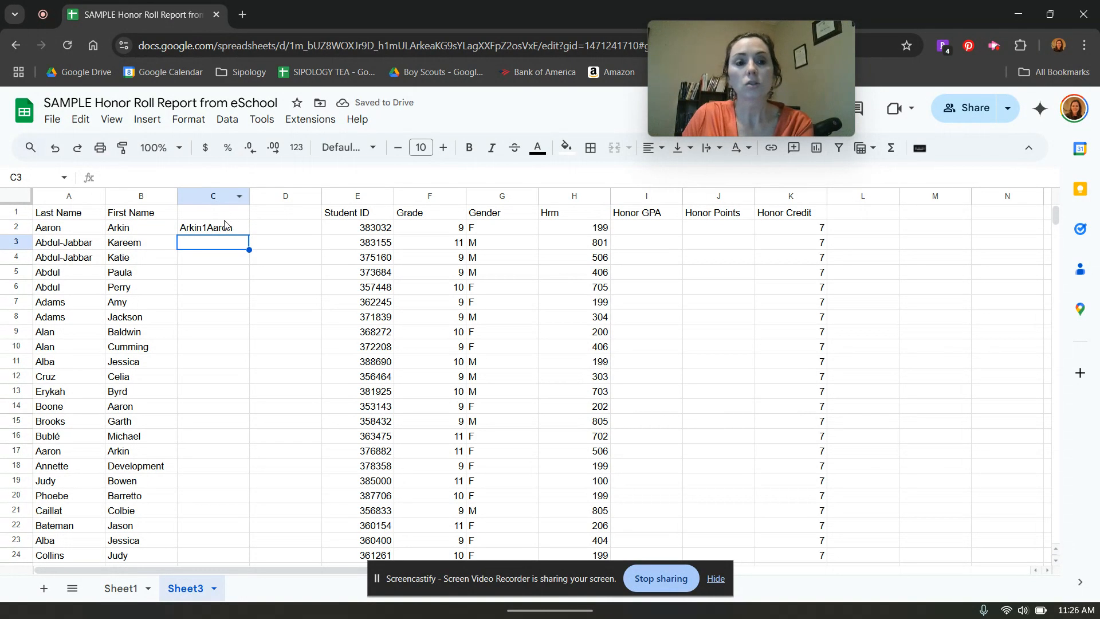
# - Change the 1 between the quotation marks in the C2 formula to a space, making it =B2&" "&A2
pyautogui.press('Up')
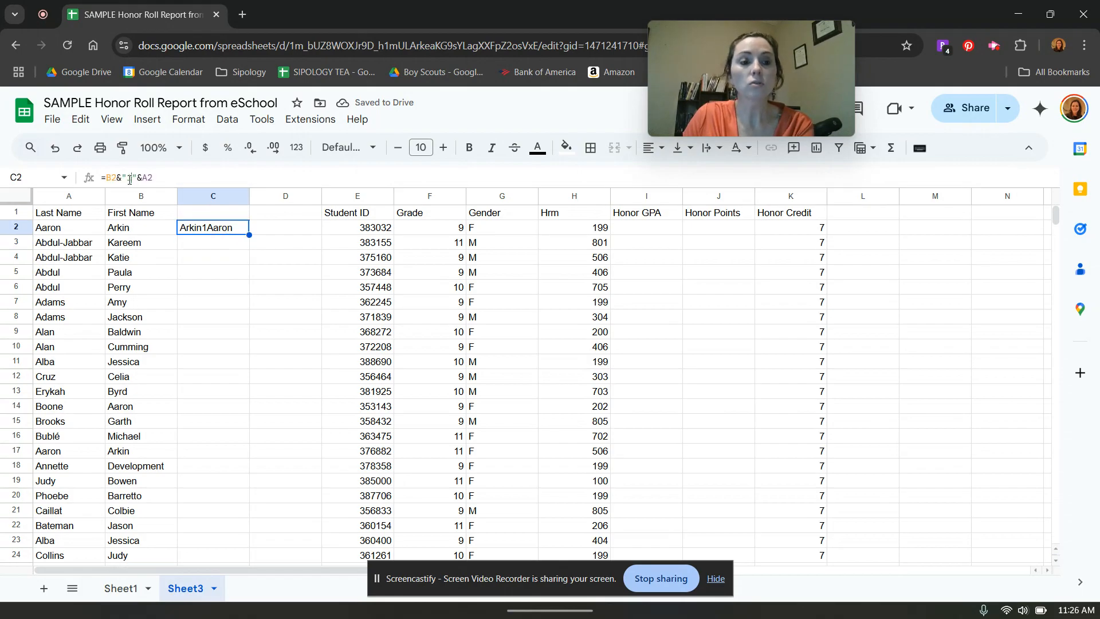
pyautogui.click(129, 179)
pyautogui.press('BackSpace')
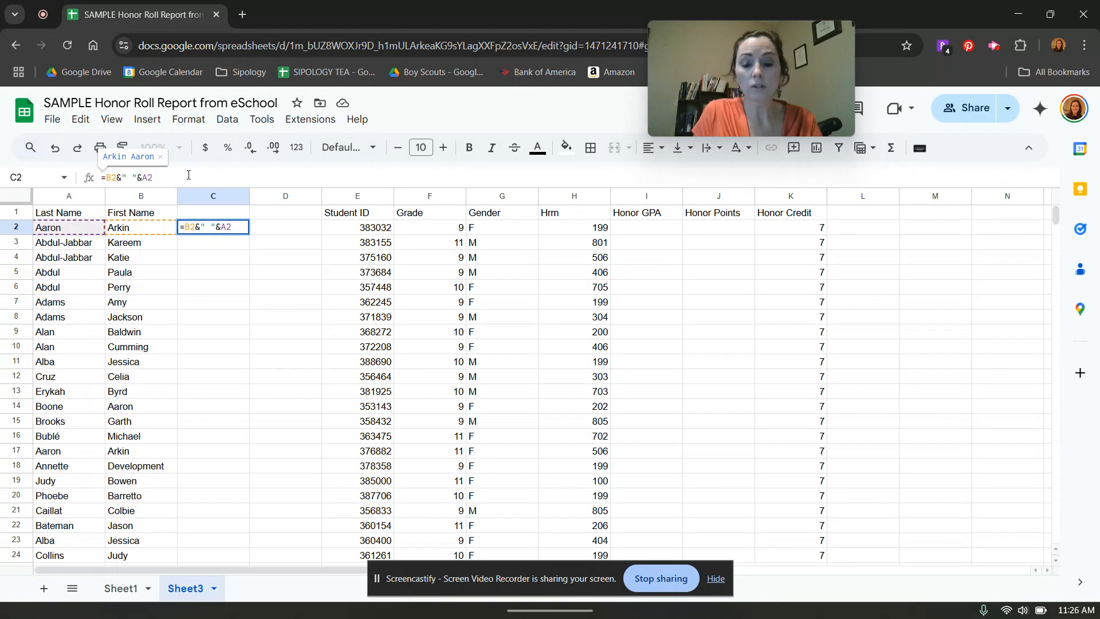
# - Extend the C2 formula to append the student ID from E2 in parentheses, making it =B2&" "&A2&"("&E2&")"
pyautogui.write('&"')
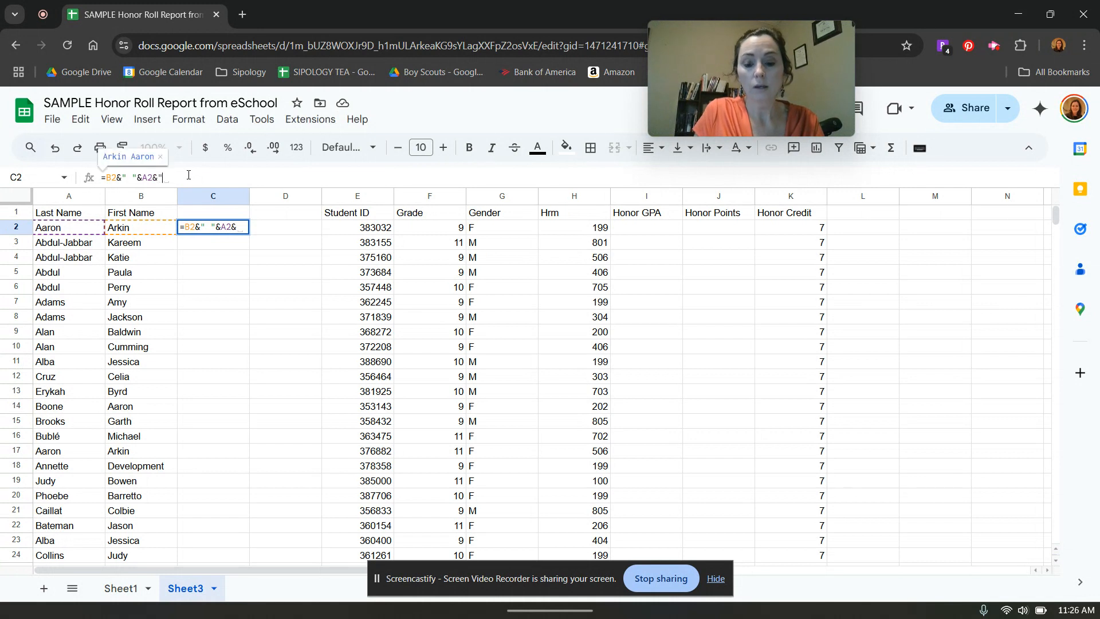
pyautogui.write('(')
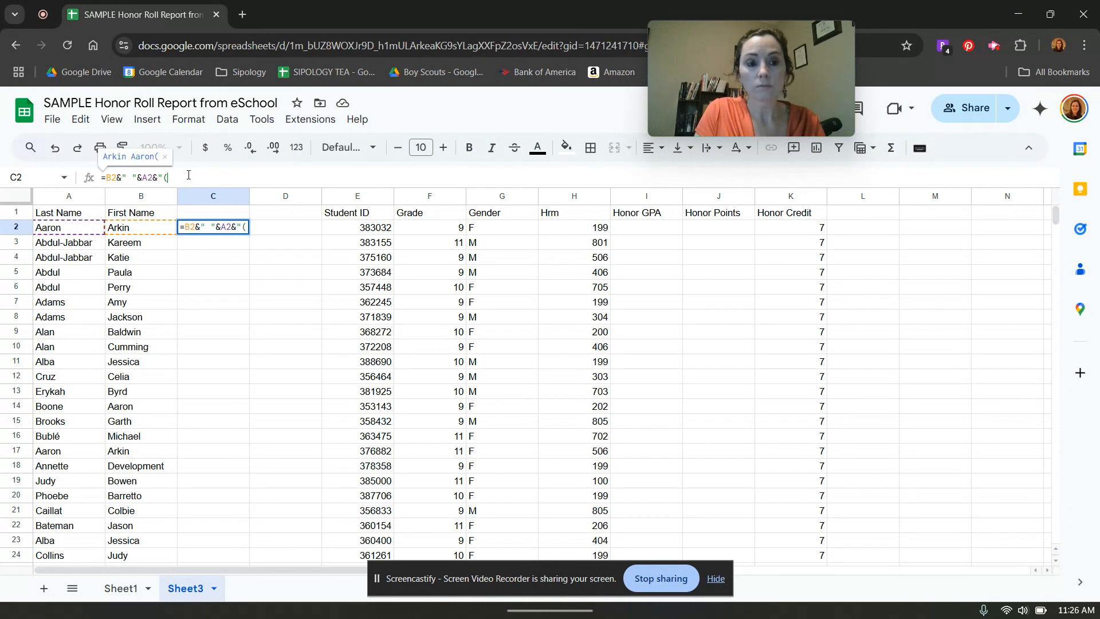
pyautogui.write('"&')
pyautogui.click(371, 228)
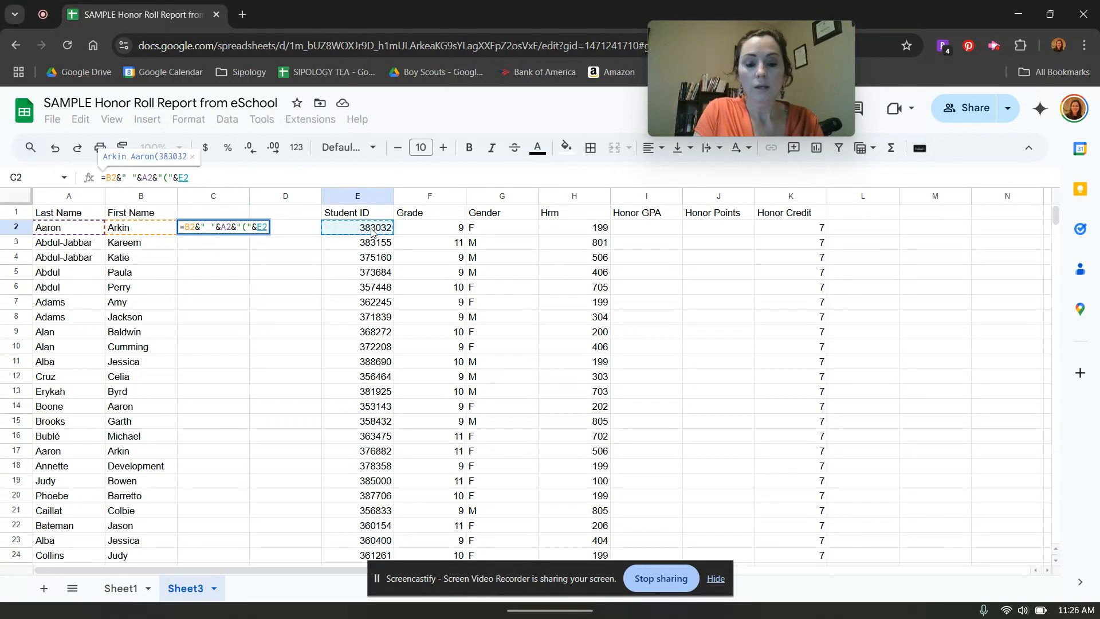
pyautogui.write('&"')
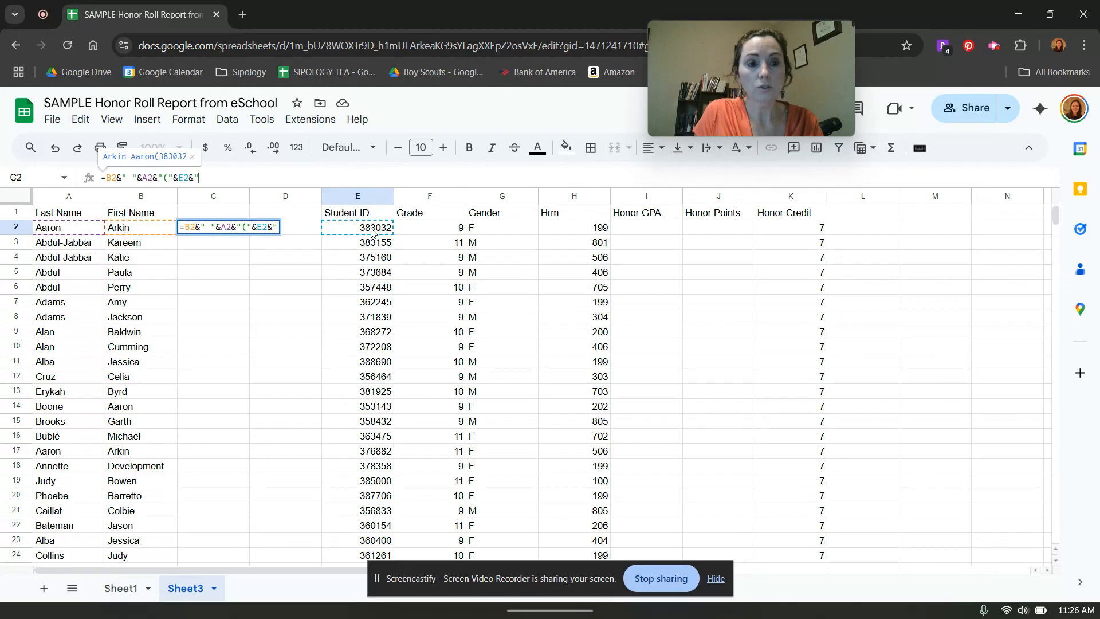
pyautogui.write(')')
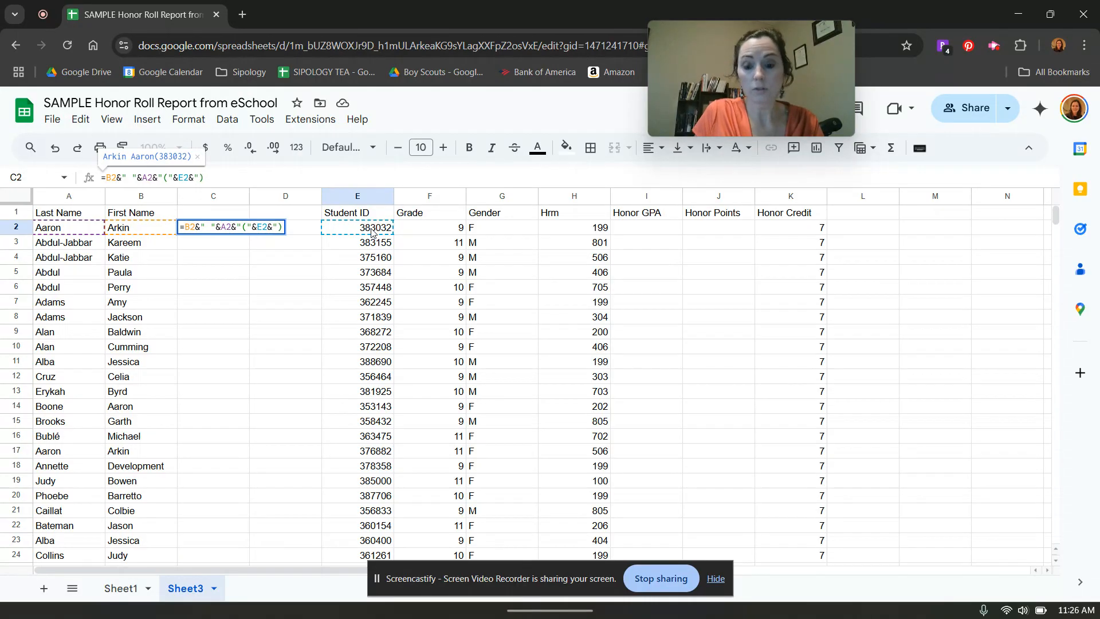
pyautogui.write('"')
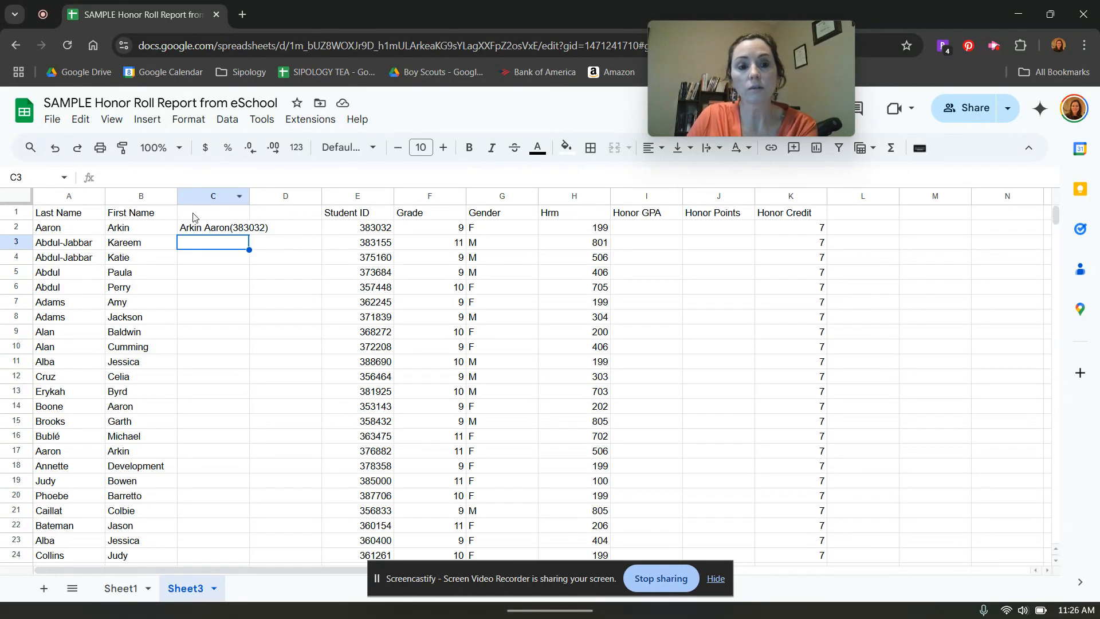
# - Remove the student ID portion &"("&E2&")" from the C2 formula, leaving =B2&" "&A2
pyautogui.click(192, 230)
pyautogui.moveTo(209, 179); pyautogui.dragTo(169, 179)
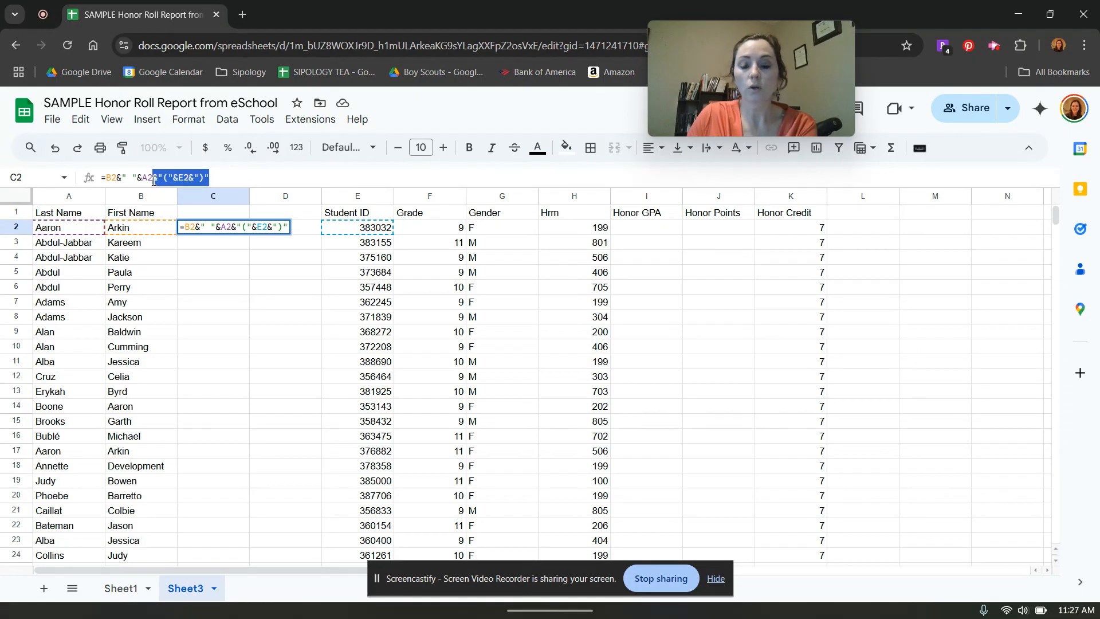
pyautogui.press('BackSpace')
pyautogui.click(228, 277)
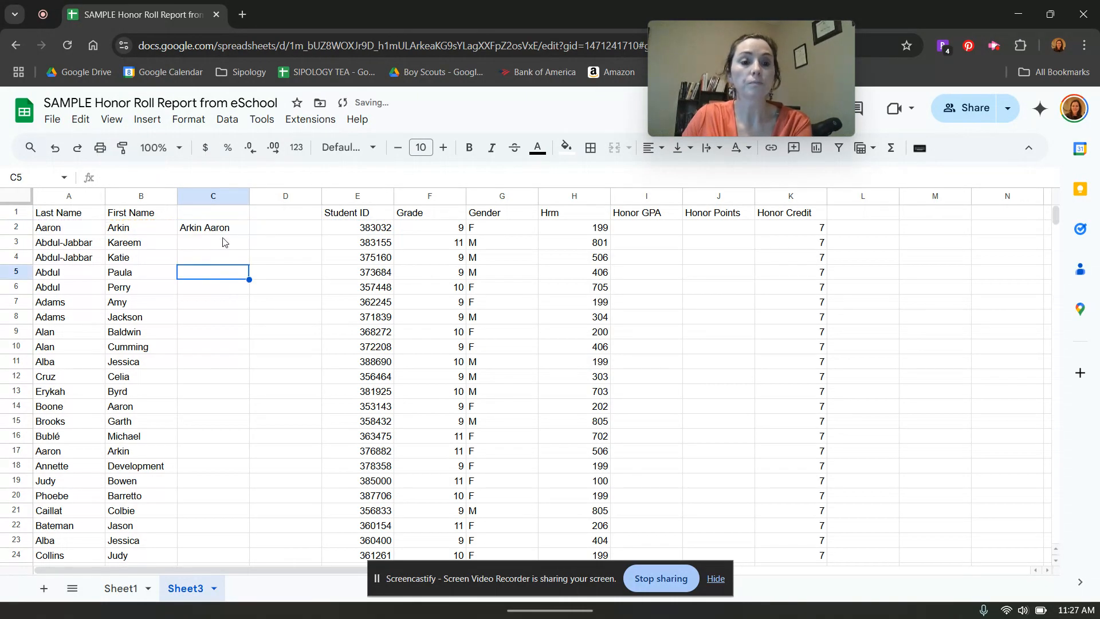
# - Autofill the C2 formula down column C through row 46, the end of the first block of students
pyautogui.click(221, 232)
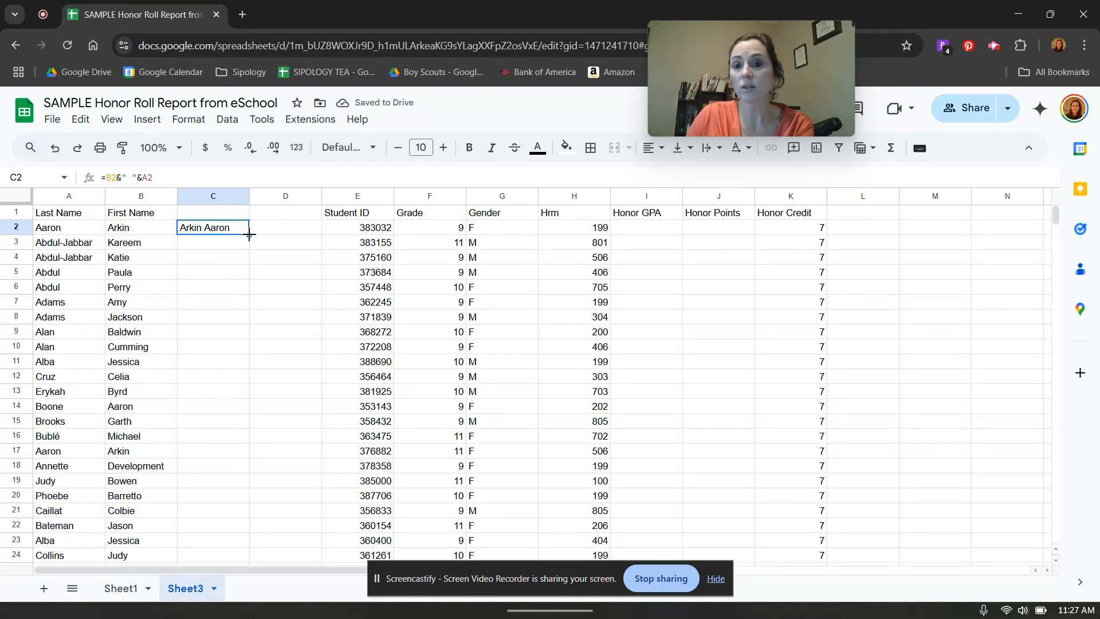
pyautogui.doubleClick(249, 234)
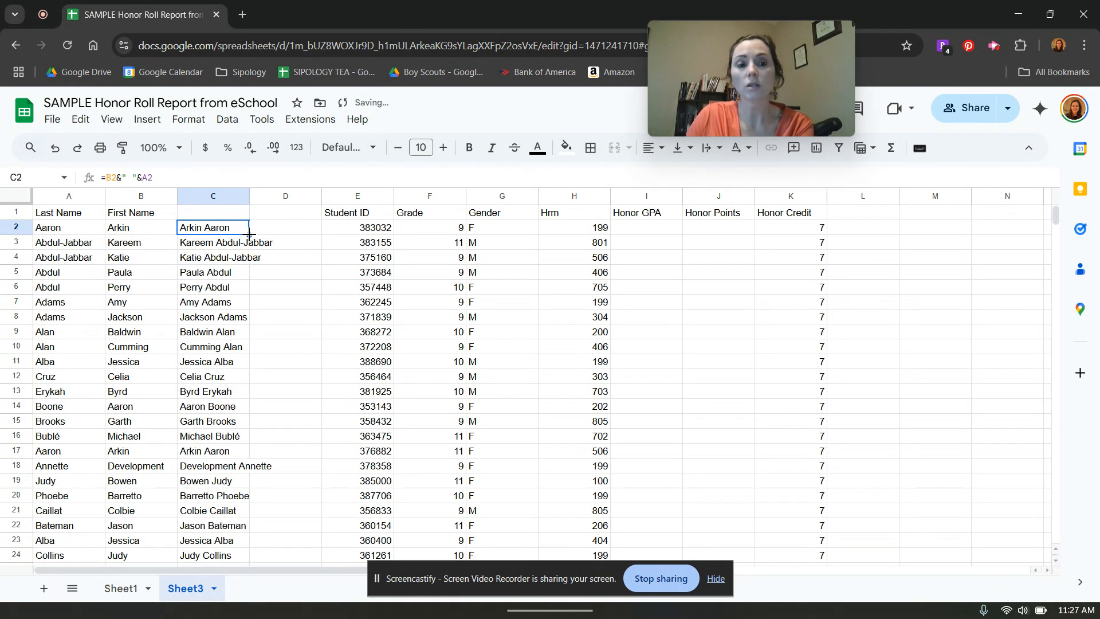
pyautogui.scroll(-10, 291, 298)
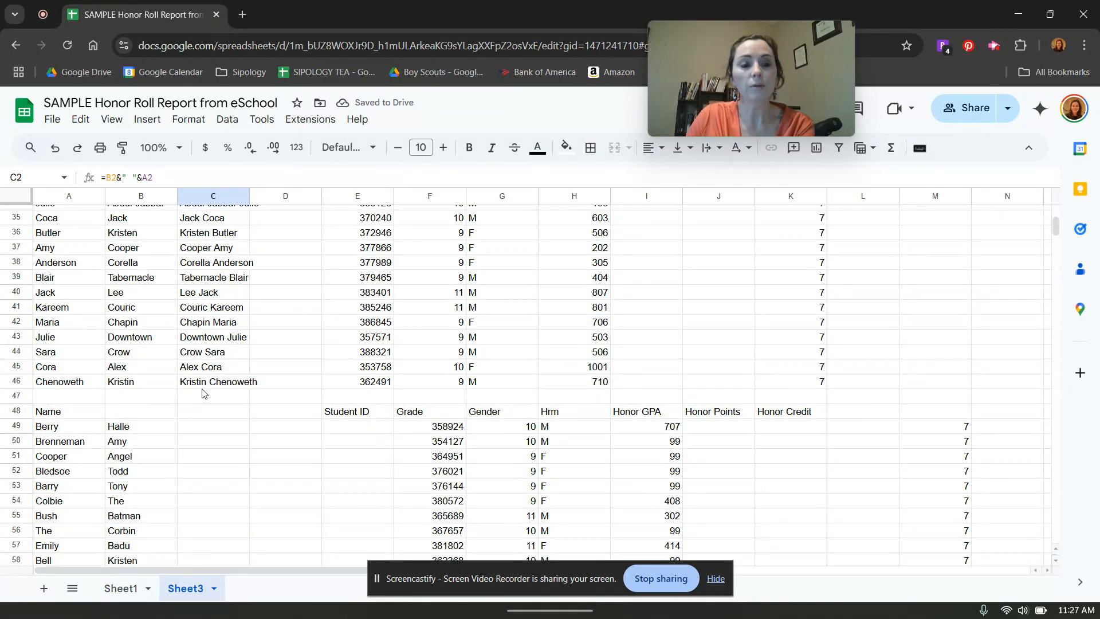
# - Extend the name formula from C46 down column C to C420, past the blank row, and return to the start of the sheet
pyautogui.click(227, 386)
pyautogui.scroll(2, 253, 401)
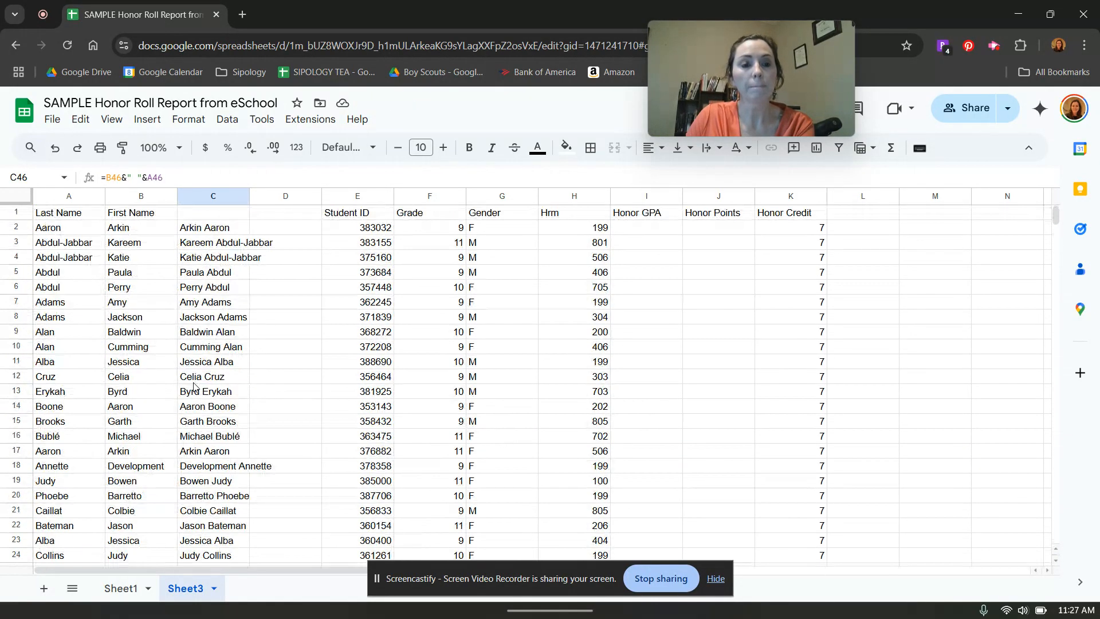
pyautogui.moveTo(249, 460); pyautogui.dragTo(252, 564)
pyautogui.scroll(10, 464, 457)
pyautogui.scroll(20, 465, 445)
pyautogui.scroll(20, 464, 445)
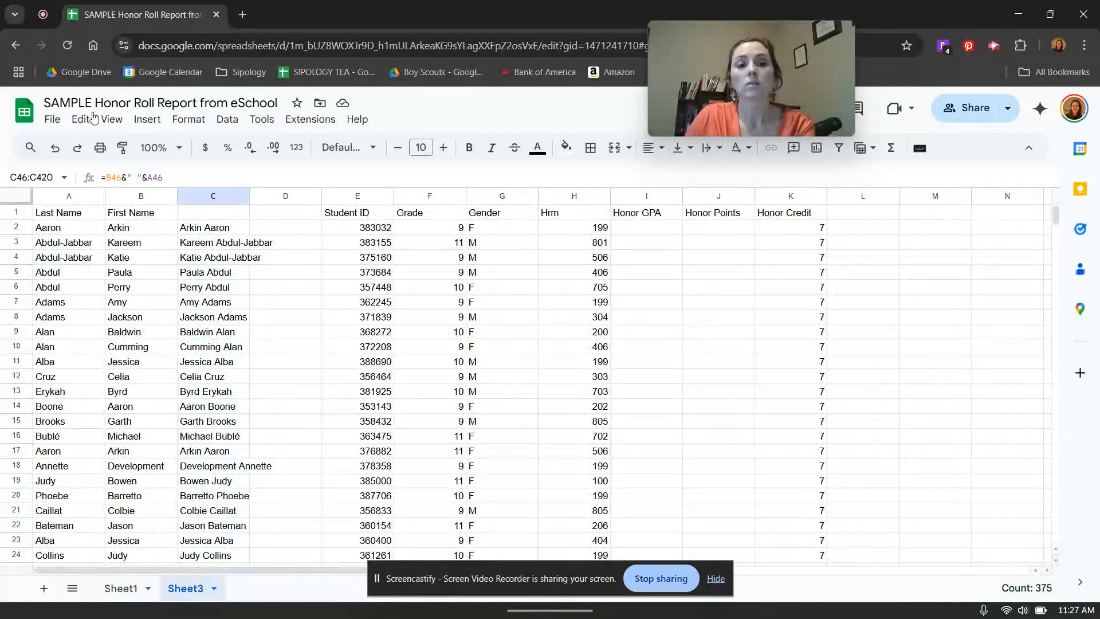
pyautogui.click(207, 228)
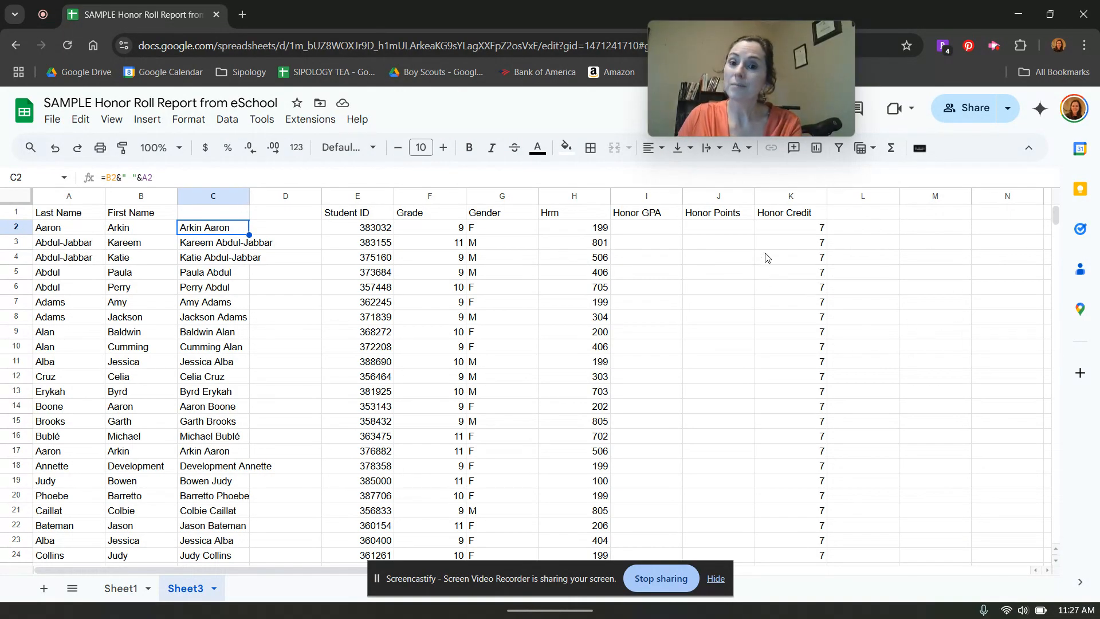
pyautogui.click(992, 47)
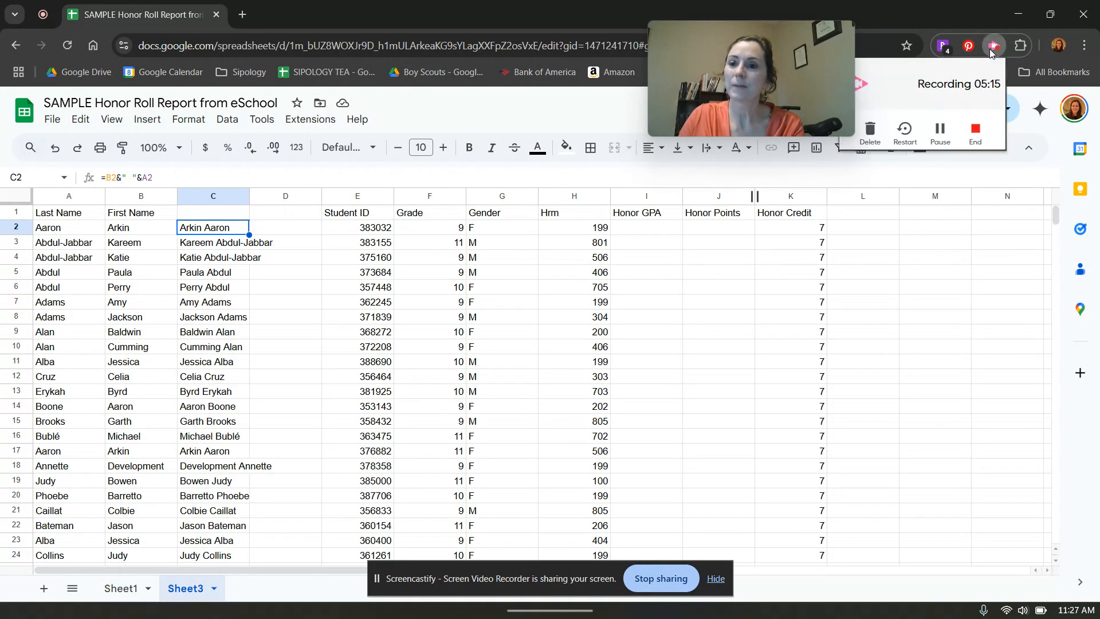